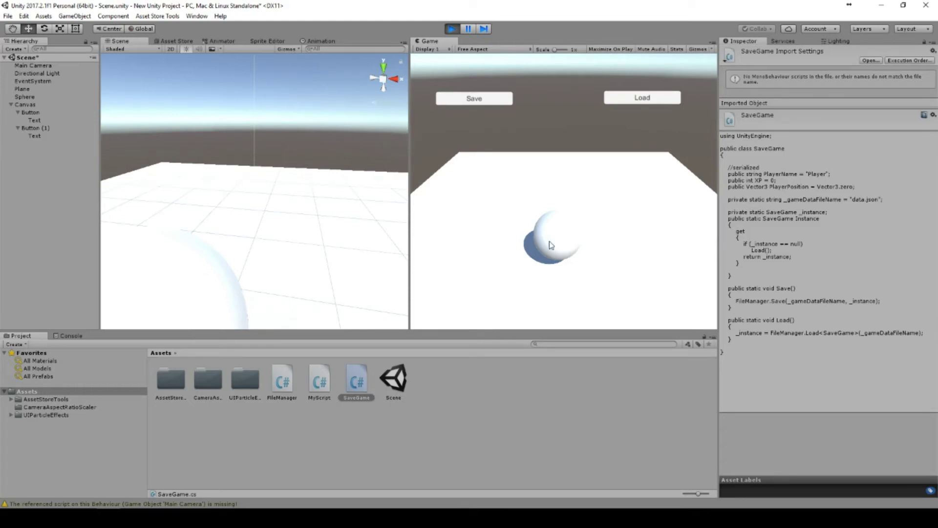
Step: In Play mode, roll the sphere, save its position, move it away, and load it back
{"action": "key", "text": "Up"}
{"action": "key", "text": "Left"}
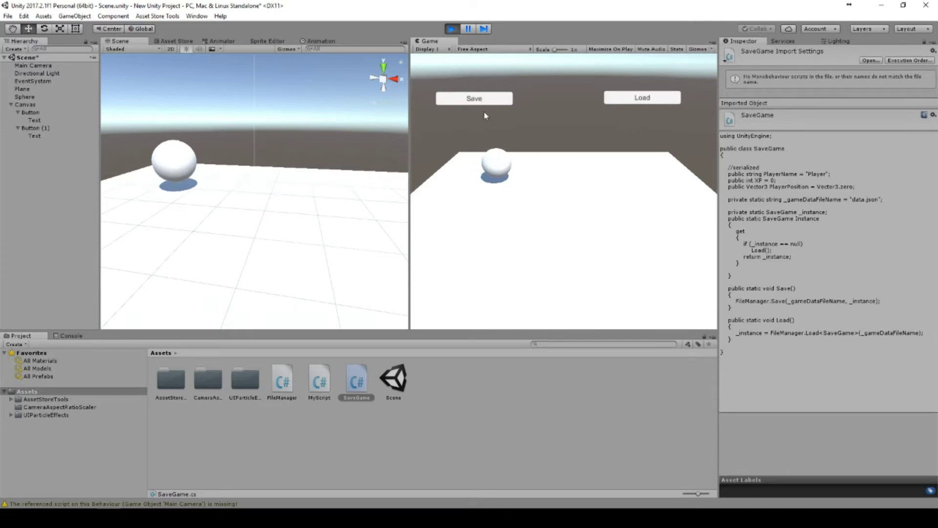
{"action": "left_click", "coordinate": [476, 100]}
{"action": "key", "text": "Down"}
{"action": "key", "text": "Down"}
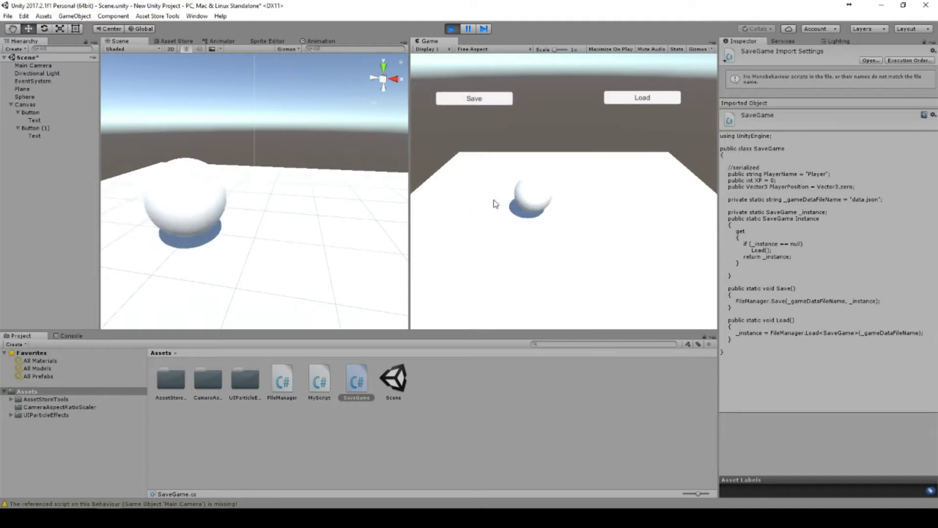
{"action": "key", "text": "Right"}
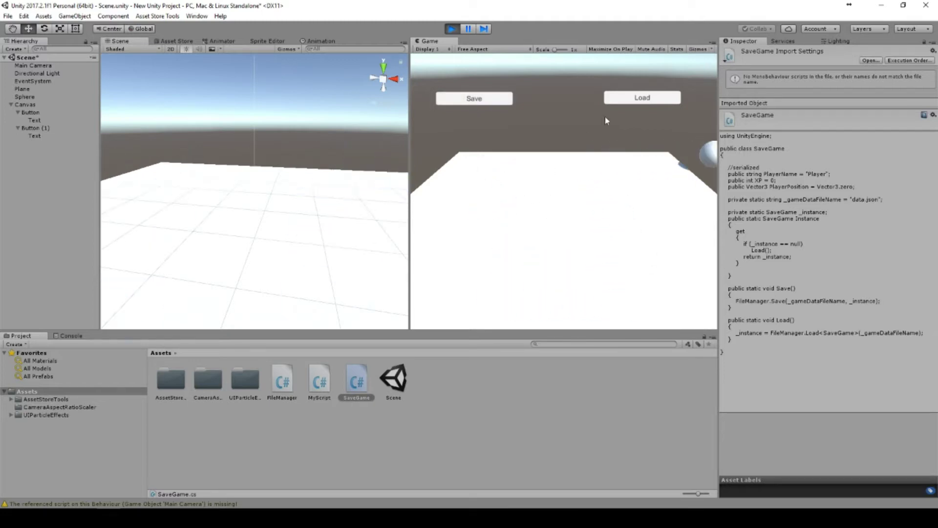
{"action": "left_click", "coordinate": [635, 100]}
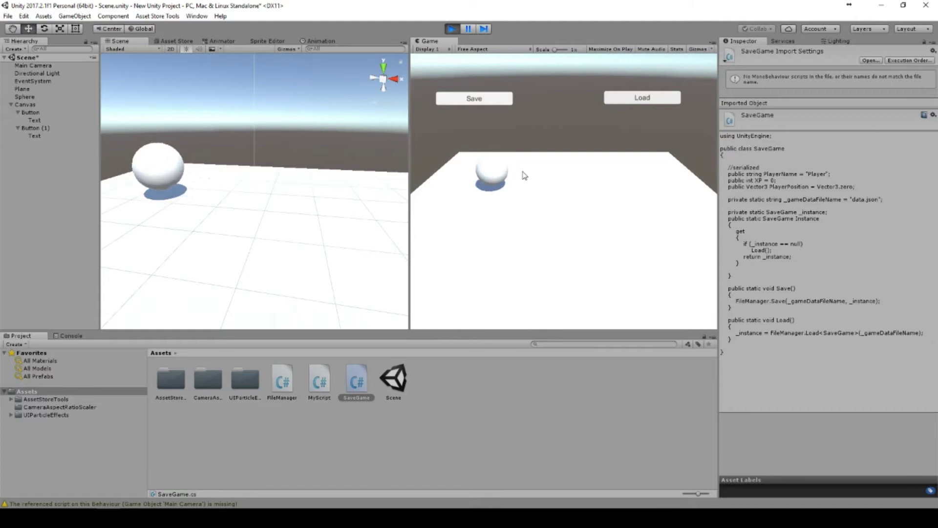
Step: Repeat the test: save a new sphere position, roll it off the plane, then load it
{"action": "key", "text": "Down"}
{"action": "left_click", "coordinate": [482, 99]}
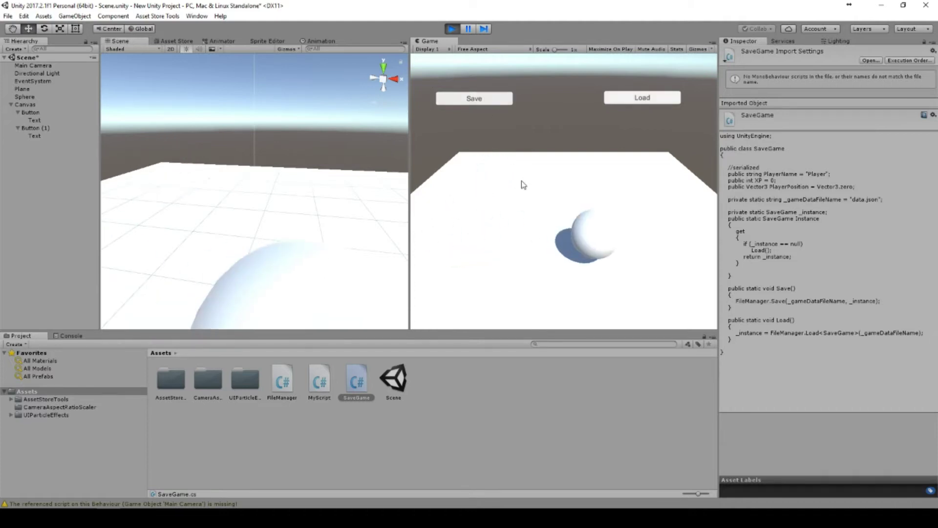
{"action": "key", "text": "Left"}
{"action": "left_click", "coordinate": [642, 99]}
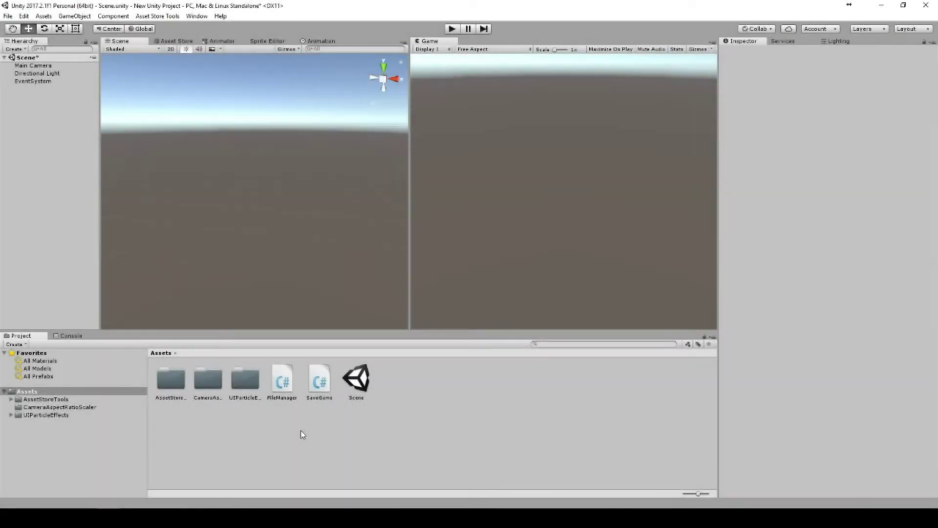
Step: Select the SaveGame script to view its PlayerName and XP fields and its data.json Save/Load methods
{"action": "left_click", "coordinate": [320, 381]}
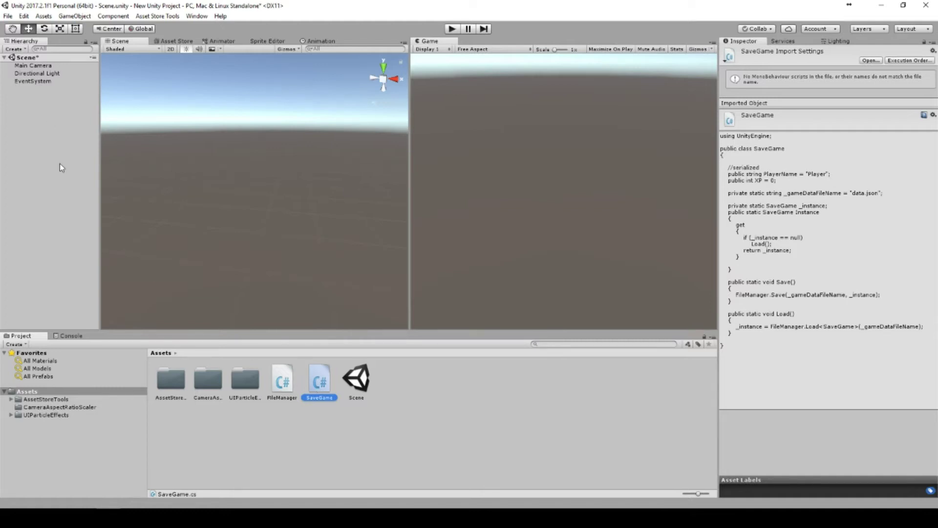
Step: Add a 3D Plane and set its position to 0, 0, 0
{"action": "right_click", "coordinate": [37, 105]}
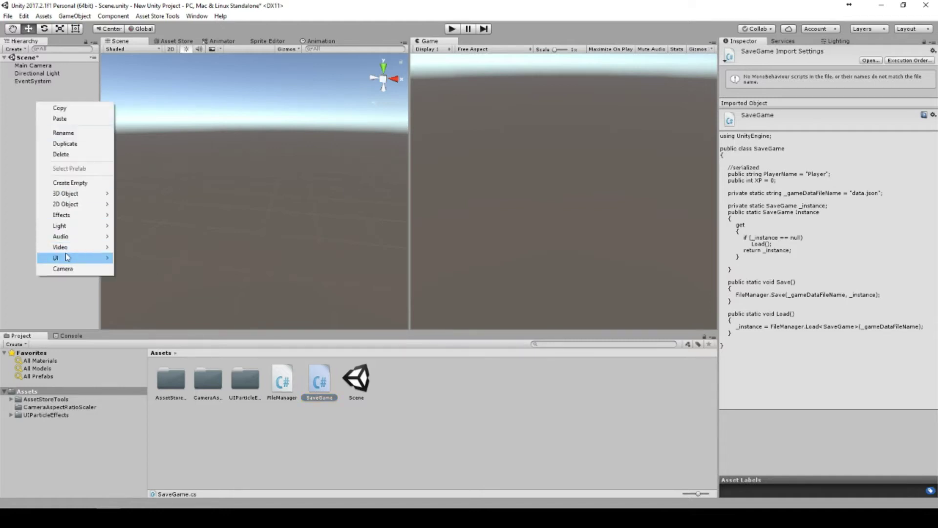
{"action": "mouse_move", "coordinate": [81, 195]}
{"action": "left_click", "coordinate": [150, 239]}
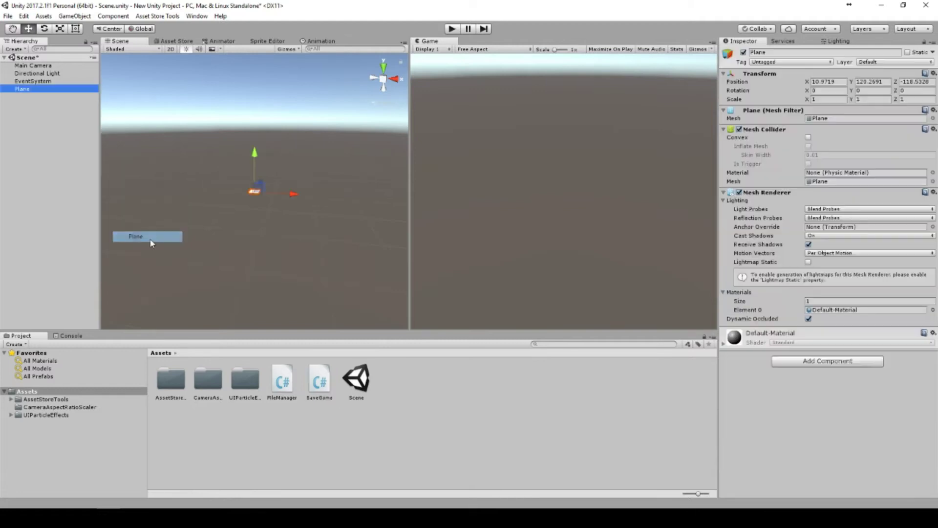
{"action": "left_click", "coordinate": [836, 81]}
{"action": "type", "text": "0"}
{"action": "key", "text": "Tab"}
{"action": "type", "text": "0"}
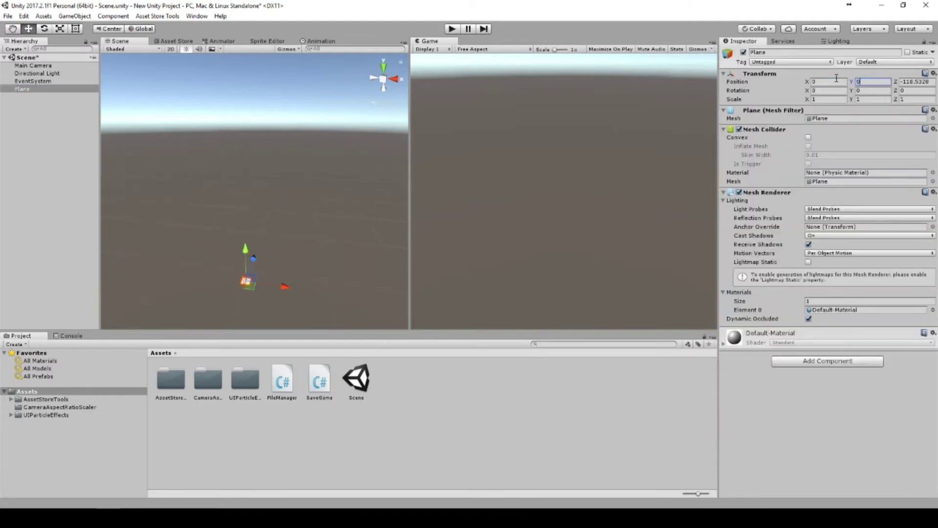
{"action": "key", "text": "Tab"}
{"action": "type", "text": "0"}
Step: Add a 3D Sphere and drag it to Y 0.743 so it rests on the plane
{"action": "right_click", "coordinate": [34, 116]}
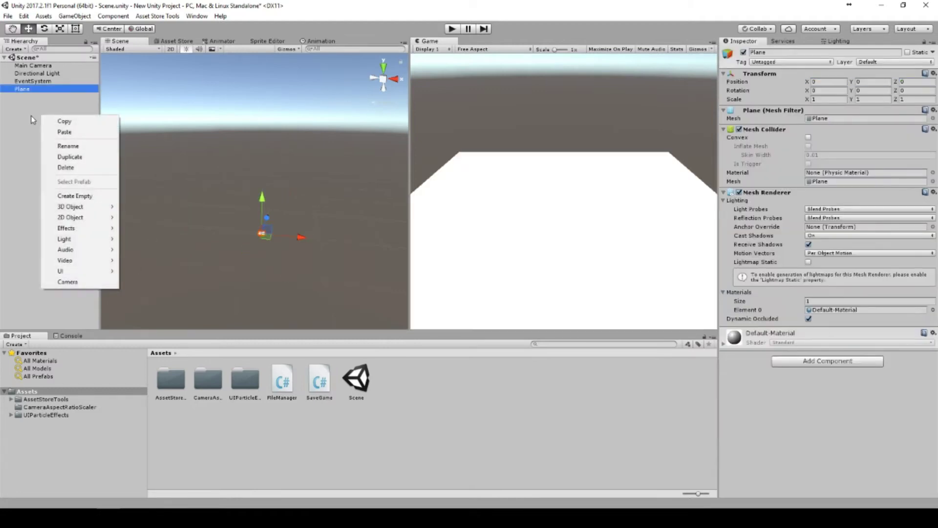
{"action": "mouse_move", "coordinate": [80, 206]}
{"action": "left_click", "coordinate": [142, 217]}
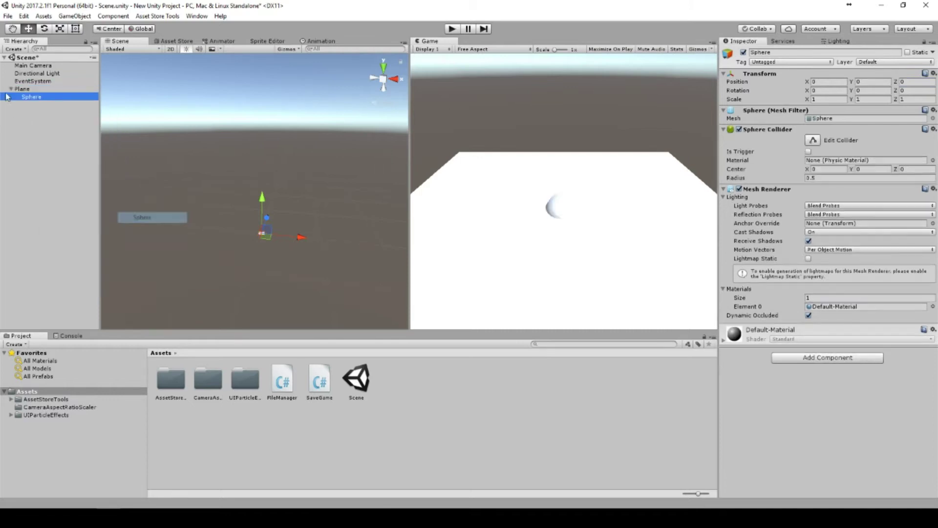
{"action": "left_click", "coordinate": [817, 81]}
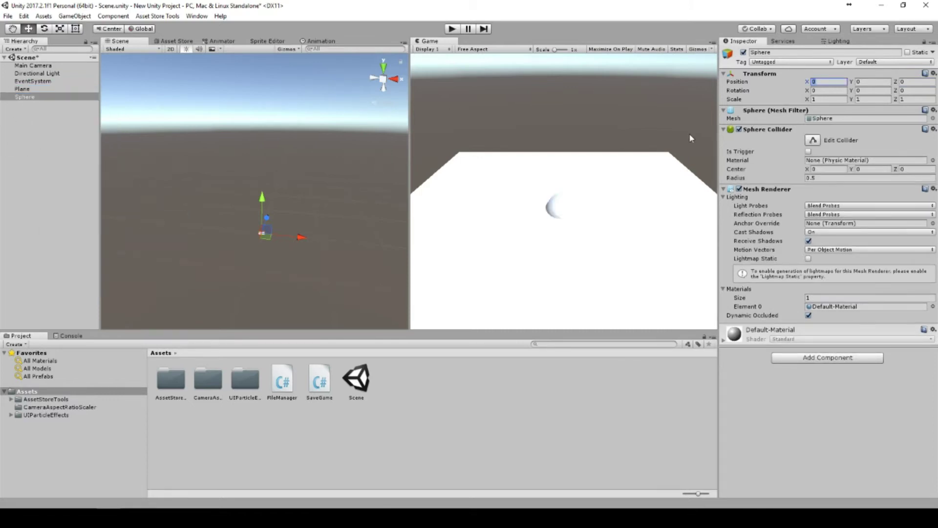
{"action": "mouse_move", "coordinate": [262, 197]}
{"action": "left_mouse_down"}
{"action": "mouse_move", "coordinate": [262, 180]}
{"action": "mouse_move", "coordinate": [263, 214]}
{"action": "mouse_move", "coordinate": [263, 194]}
{"action": "left_mouse_up"}
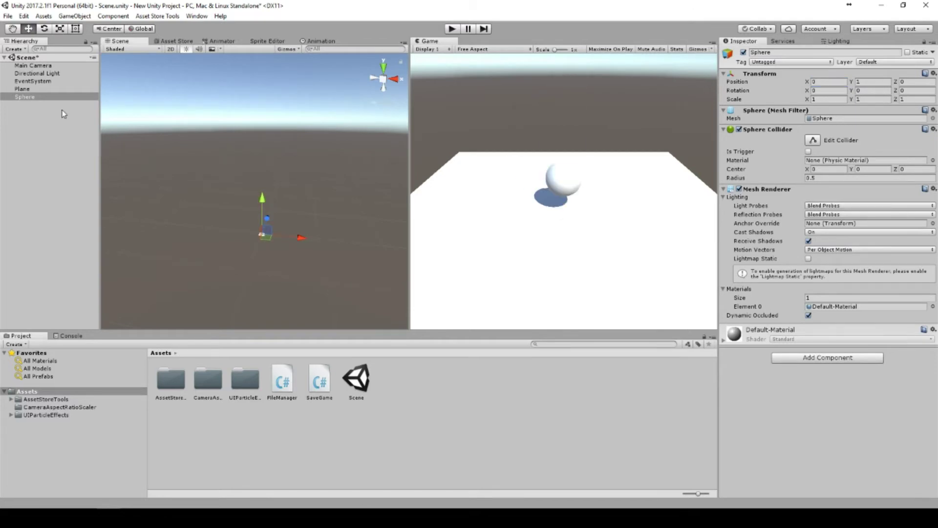
{"action": "double_click", "coordinate": [49, 98]}
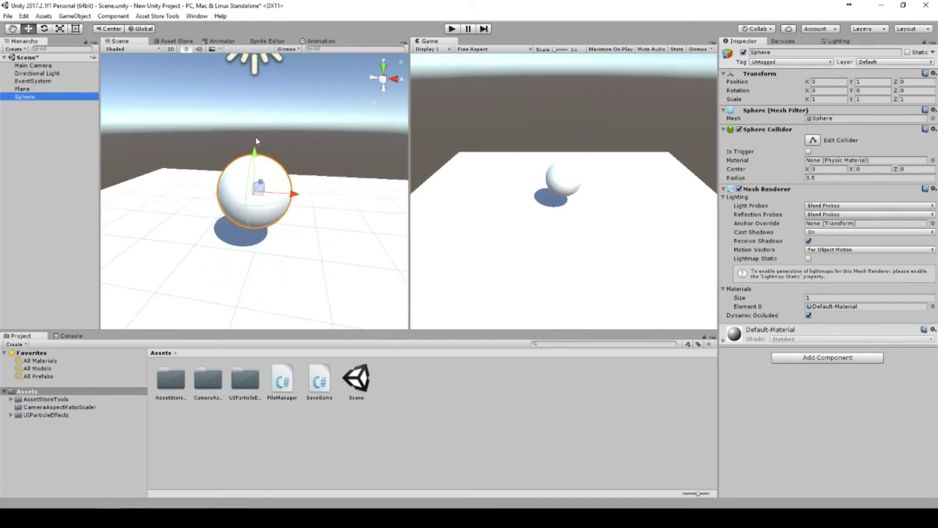
{"action": "left_click_drag", "start_coordinate": [254, 151], "coordinate": [254, 168]}
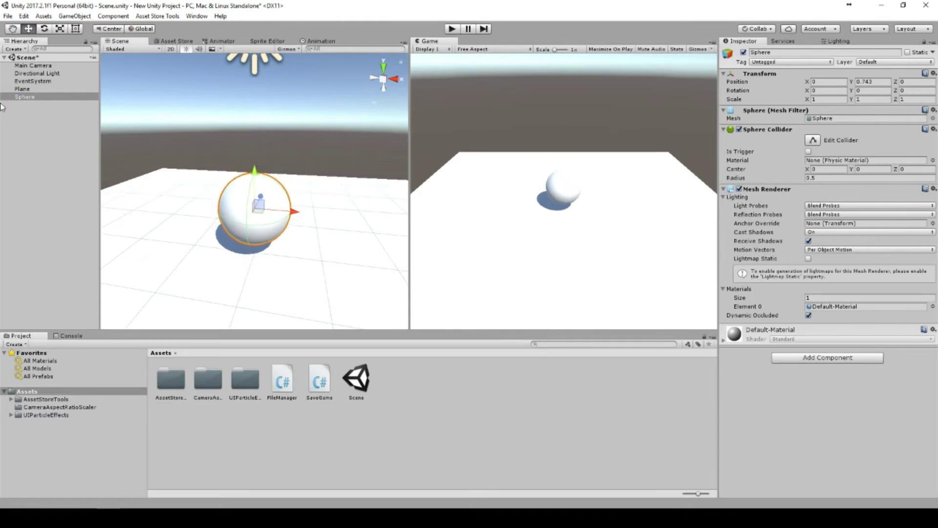
Step: Add a UI Canvas with two Buttons beneath it
{"action": "left_click", "coordinate": [14, 111]}
{"action": "right_click", "coordinate": [26, 116]}
{"action": "mouse_move", "coordinate": [92, 272]}
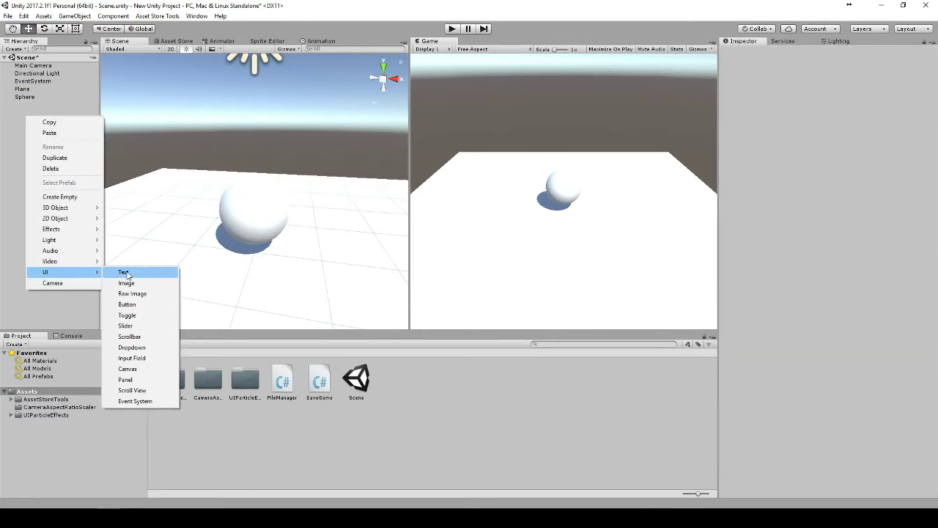
{"action": "left_click", "coordinate": [128, 369]}
{"action": "right_click", "coordinate": [20, 101]}
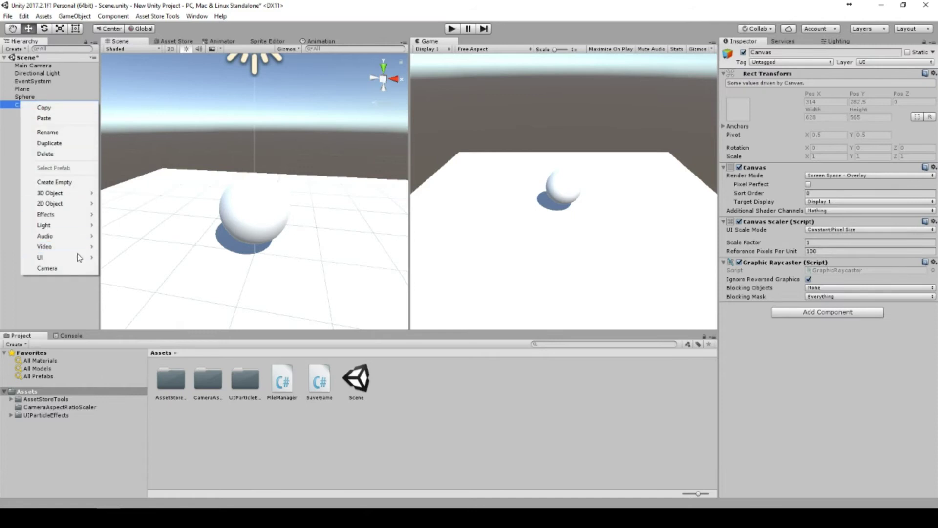
{"action": "mouse_move", "coordinate": [78, 257]}
{"action": "left_click", "coordinate": [117, 289]}
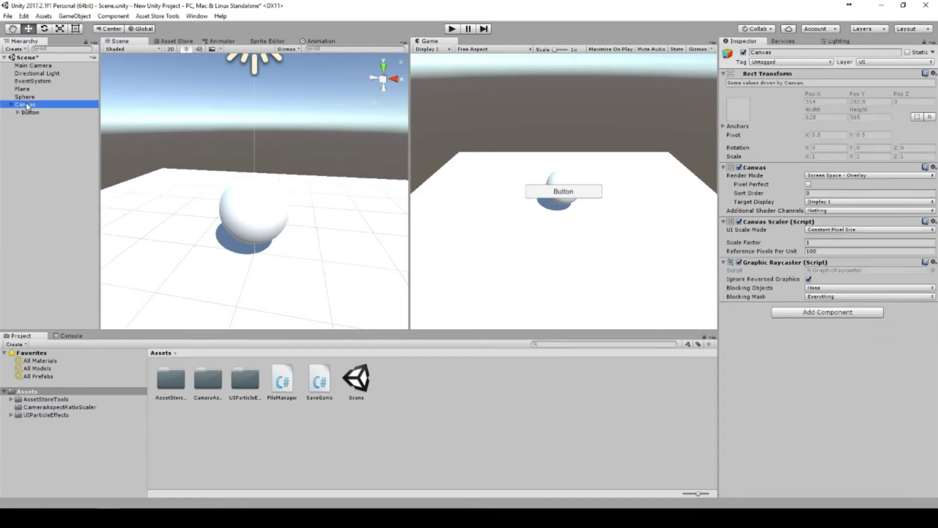
{"action": "right_click", "coordinate": [27, 106]}
{"action": "mouse_move", "coordinate": [73, 259]}
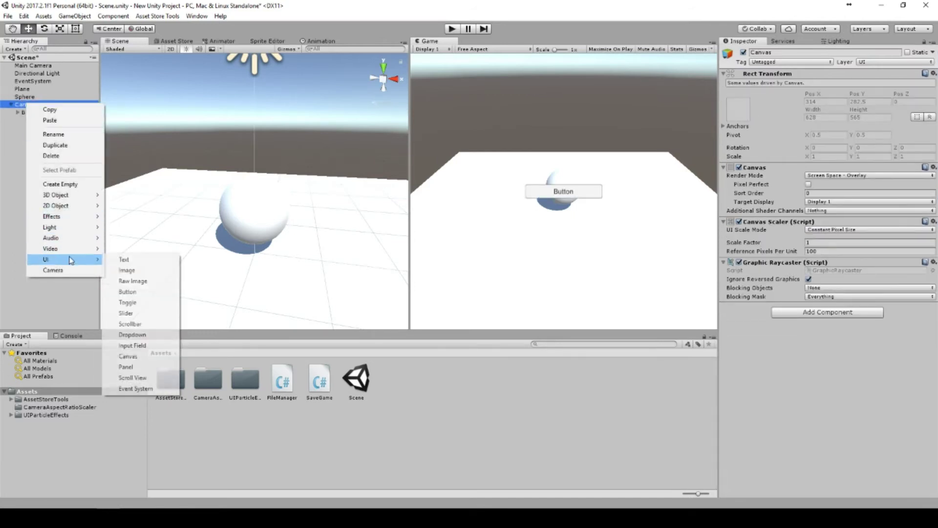
{"action": "left_click", "coordinate": [130, 290]}
Step: Move the buttons up to the top of the game view, one left and one right
{"action": "left_click", "coordinate": [18, 112]}
{"action": "left_click", "coordinate": [34, 120]}
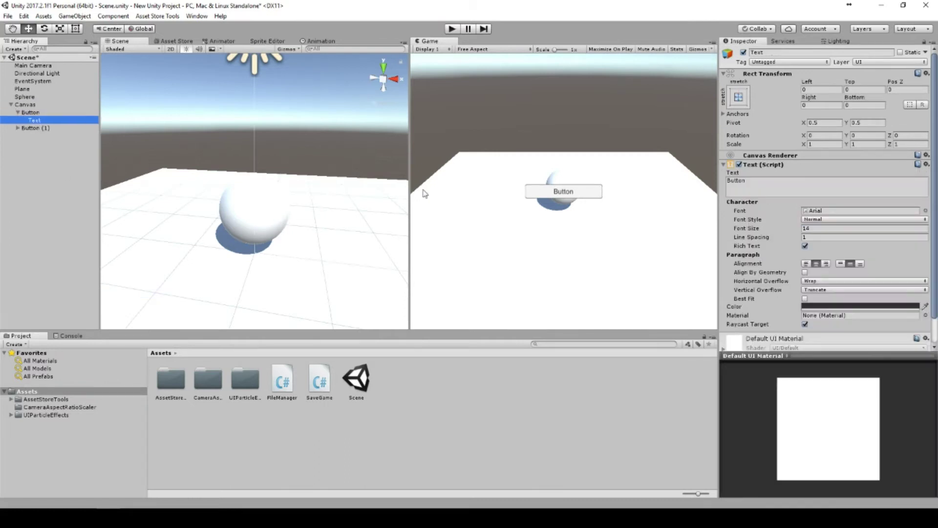
{"action": "double_click", "coordinate": [30, 112]}
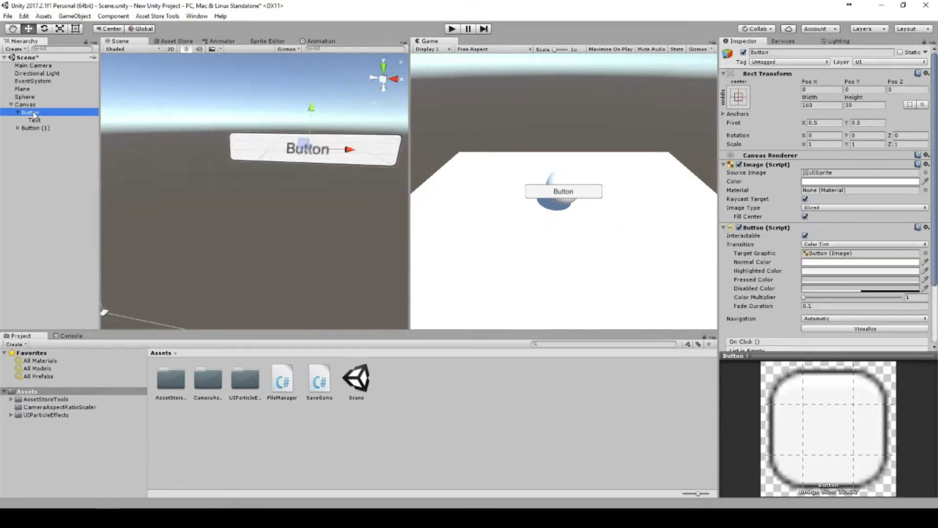
{"action": "left_click_drag", "start_coordinate": [256, 153], "coordinate": [255, 104]}
{"action": "left_click_drag", "start_coordinate": [292, 148], "coordinate": [298, 112]}
{"action": "left_click", "coordinate": [35, 127]}
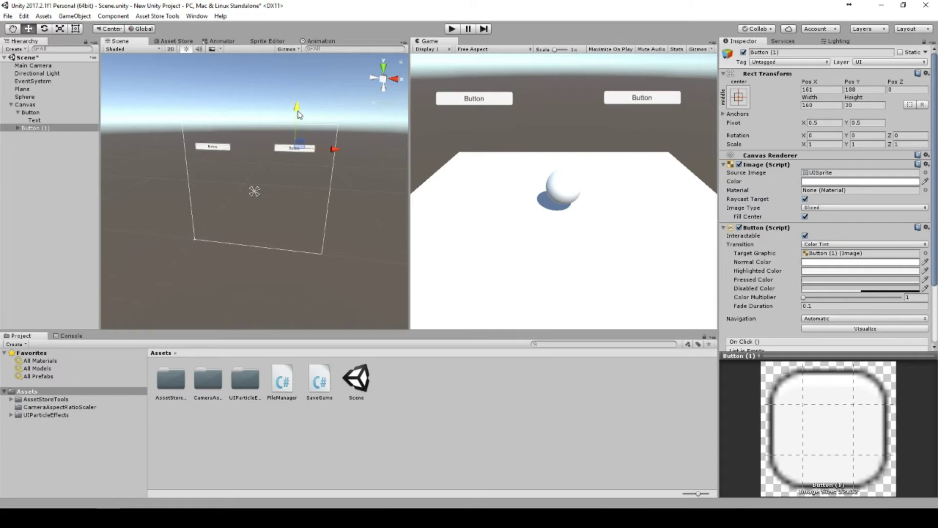
Step: Set the first button's Text to 'SAve' and the second button's Text to 'Load'
{"action": "left_click", "coordinate": [18, 128]}
{"action": "left_click", "coordinate": [34, 119]}
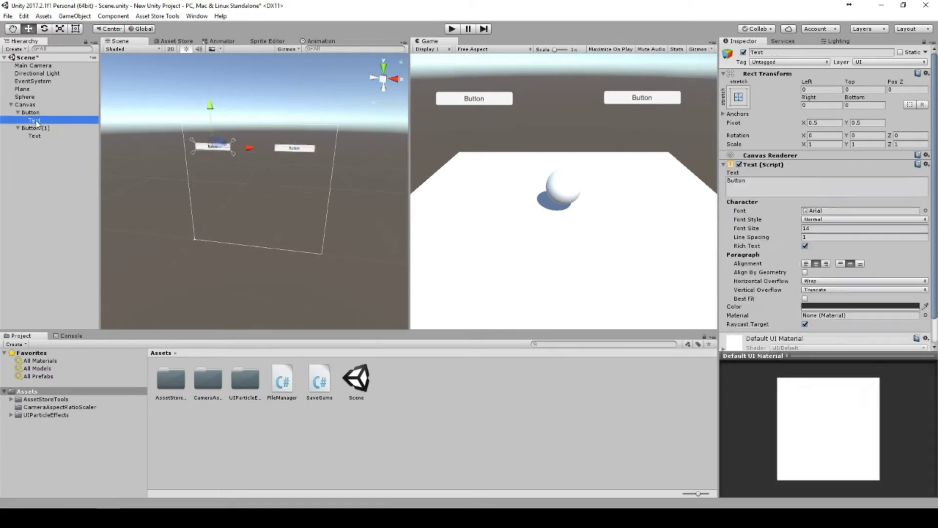
{"action": "left_click", "coordinate": [795, 190]}
{"action": "type", "text": "SAve"}
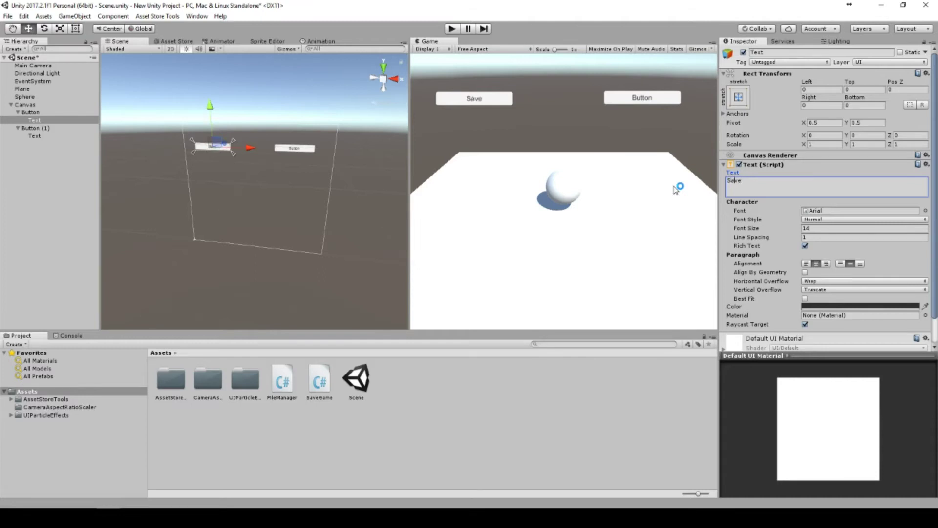
{"action": "left_click", "coordinate": [35, 136]}
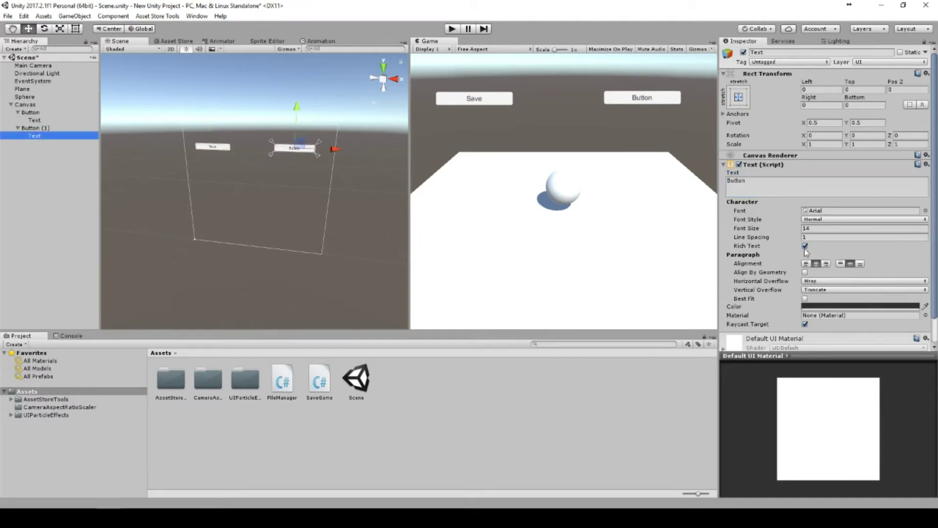
{"action": "left_click", "coordinate": [759, 186]}
{"action": "type", "text": "Load"}
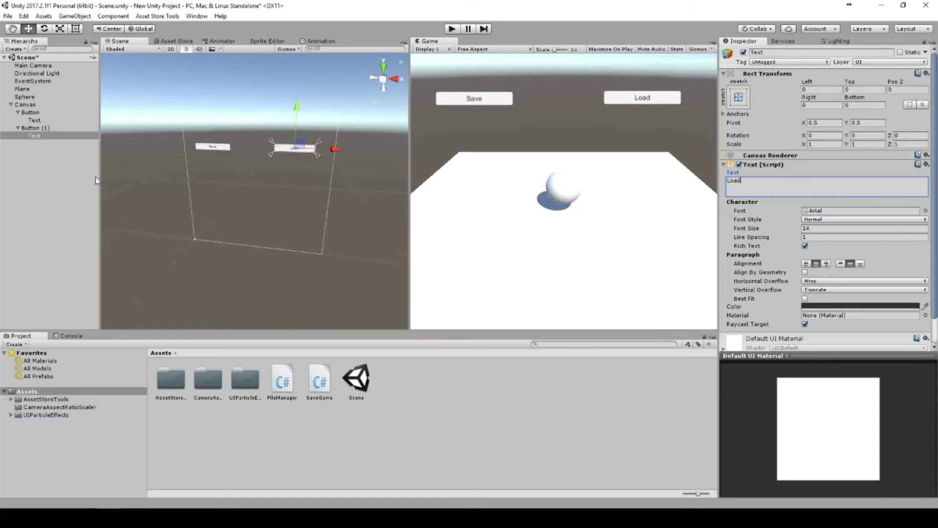
{"action": "double_click", "coordinate": [30, 98]}
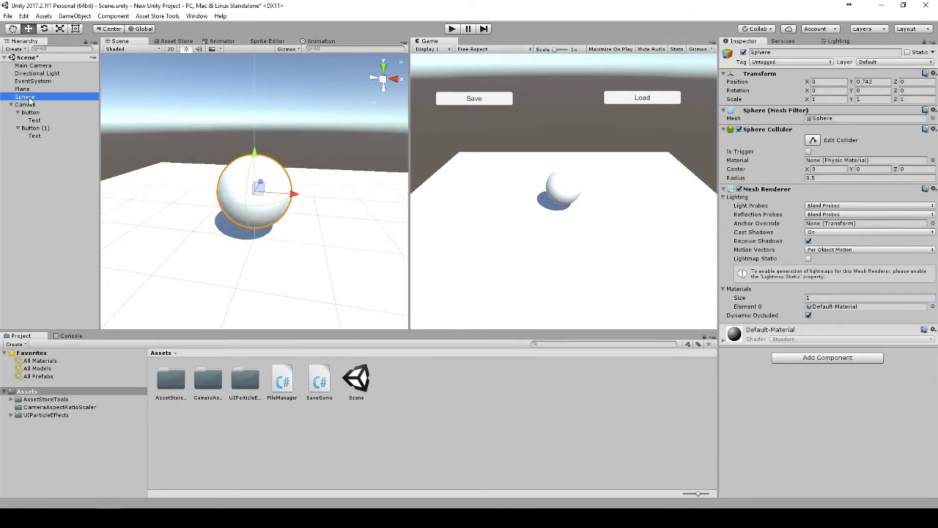
Step: Create a new script named MyScript and attach it to the Sphere
{"action": "left_click", "coordinate": [847, 361]}
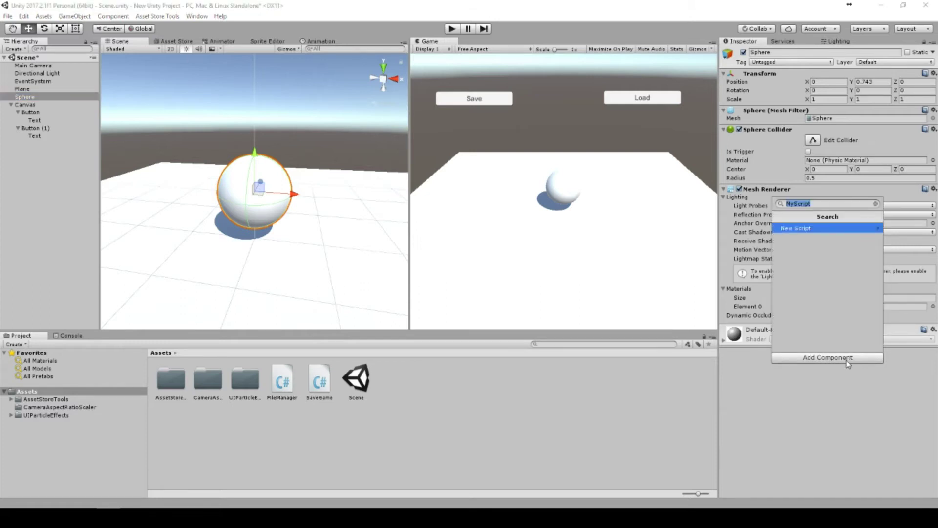
{"action": "key", "text": "Return"}
{"action": "left_click", "coordinate": [830, 343]}
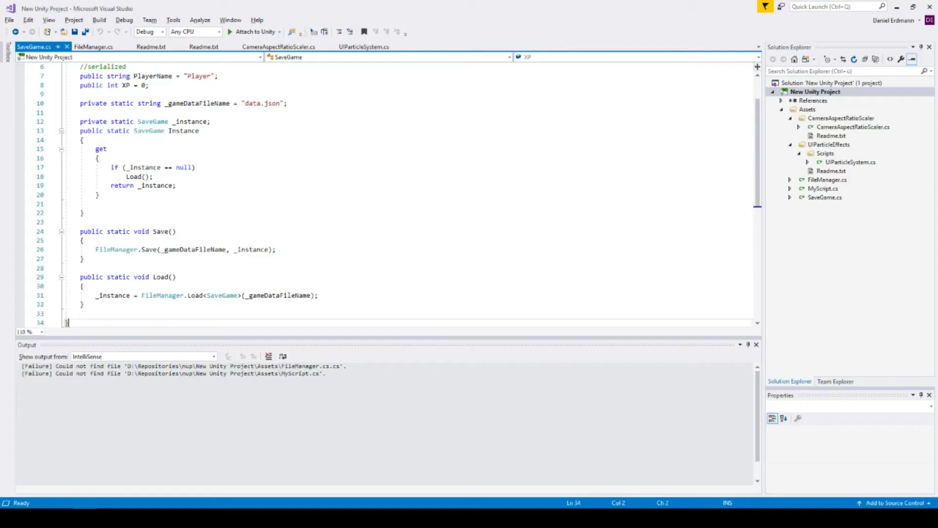
Step: Open MyScript.cs and SaveGame.cs in Visual Studio and bring up SaveGame's fields
{"action": "double_click", "coordinate": [823, 189]}
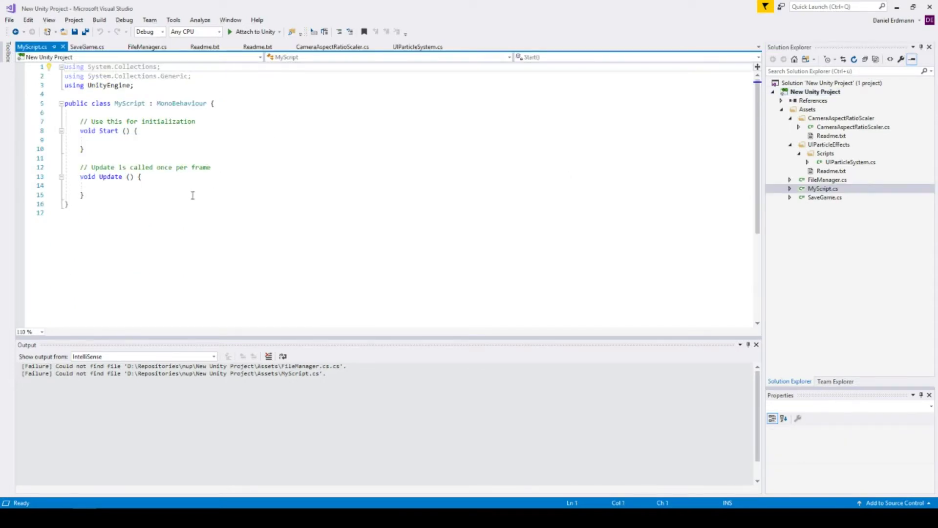
{"action": "double_click", "coordinate": [830, 199]}
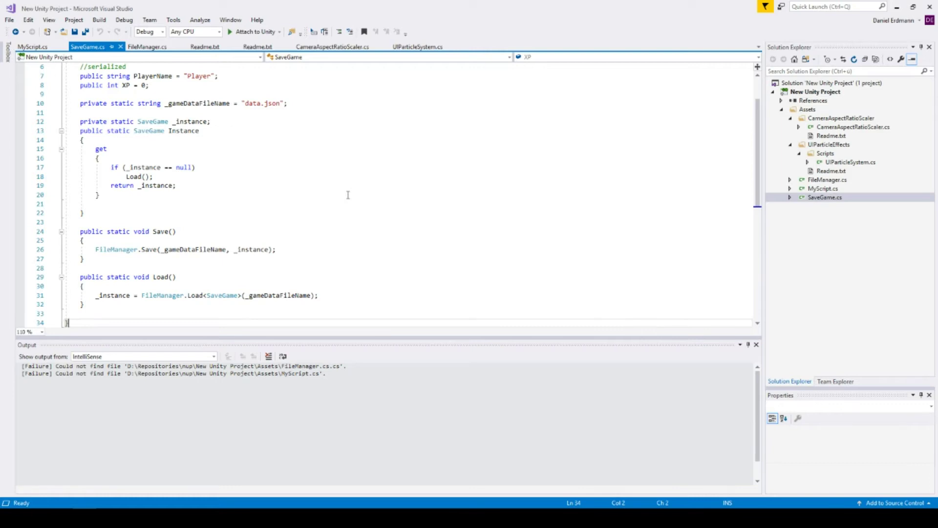
{"action": "scroll", "coordinate": [136, 124], "scroll_direction": "up", "scroll_amount": 2}
{"action": "left_click_drag", "start_coordinate": [166, 132], "coordinate": [48, 126]}
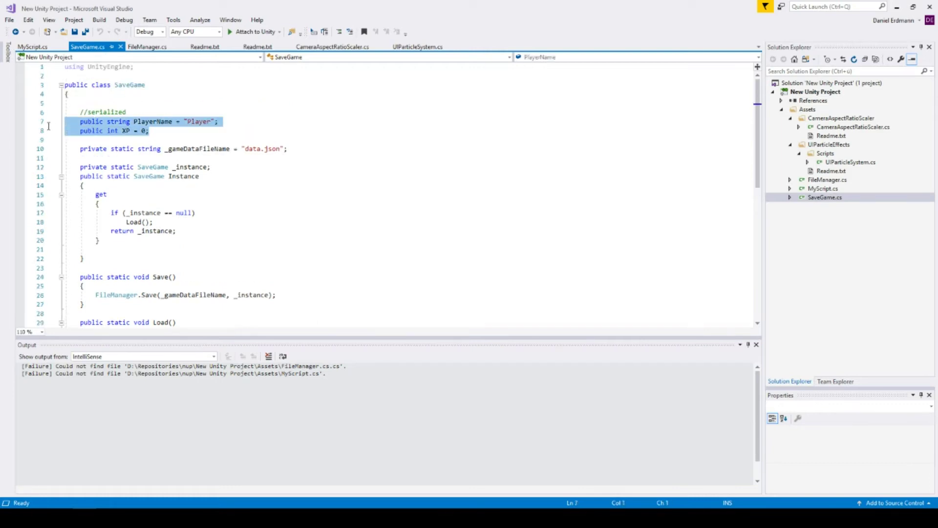
Step: Add 'public Vector3 PlayerPosition = Vector3.zero' below the XP field and save SaveGame.cs
{"action": "left_click", "coordinate": [161, 132]}
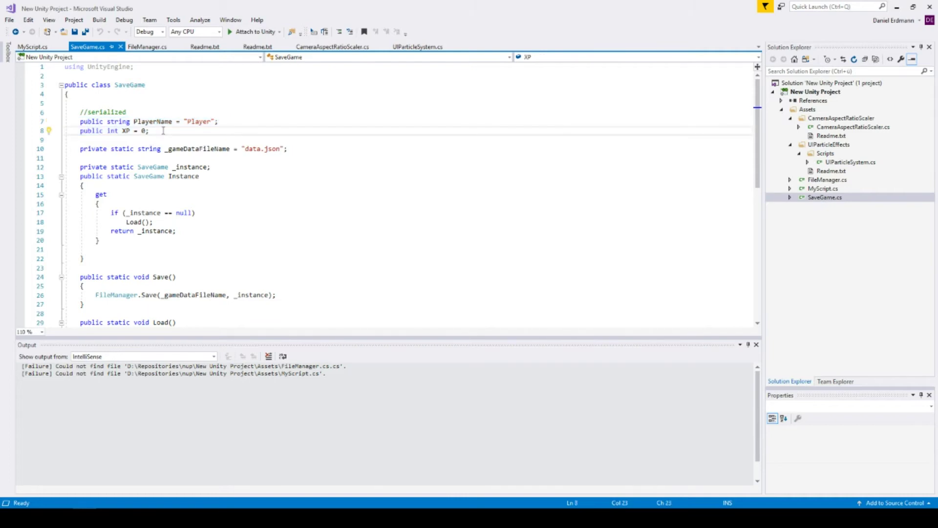
{"action": "key", "text": "Return"}
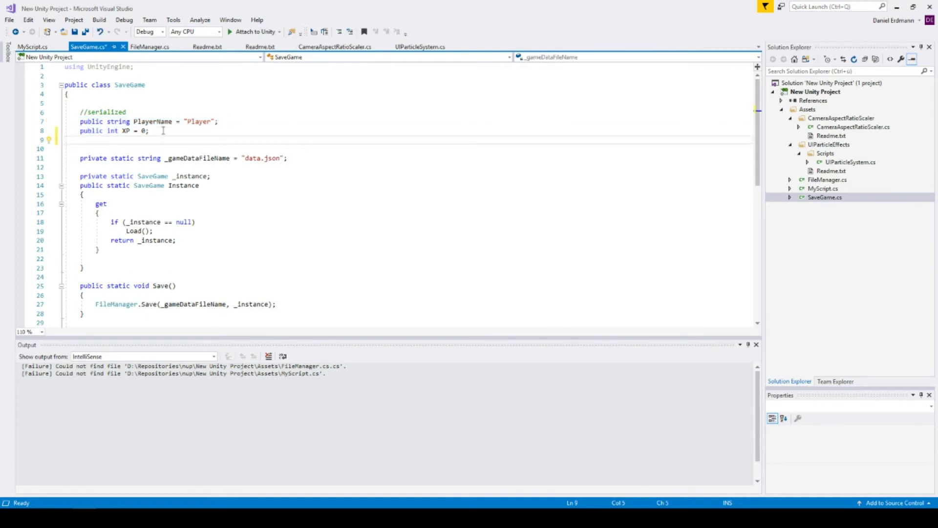
{"action": "type", "text": "publ"}
{"action": "key", "text": "Tab"}
{"action": "type", "text": "Vec"}
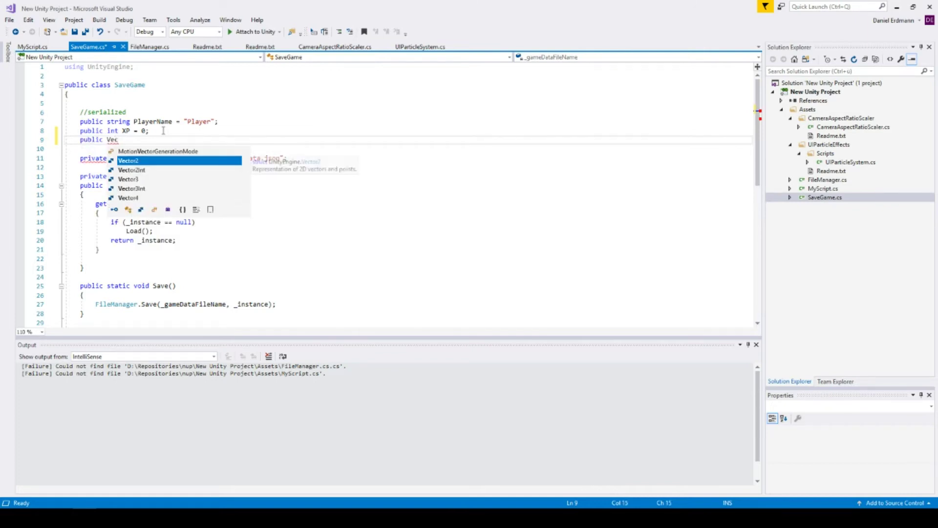
{"action": "key", "text": "Down"}
{"action": "key", "text": "Down"}
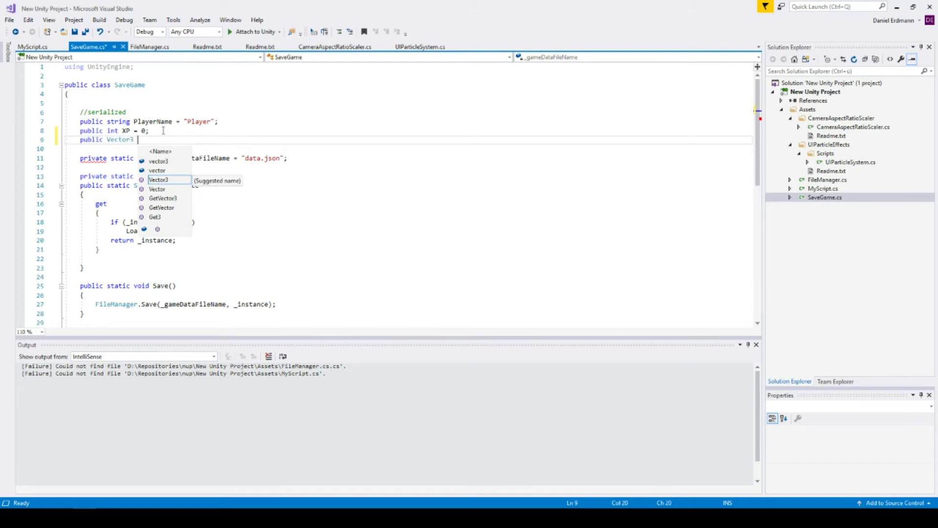
{"action": "type", "text": "PlayerPostion"}
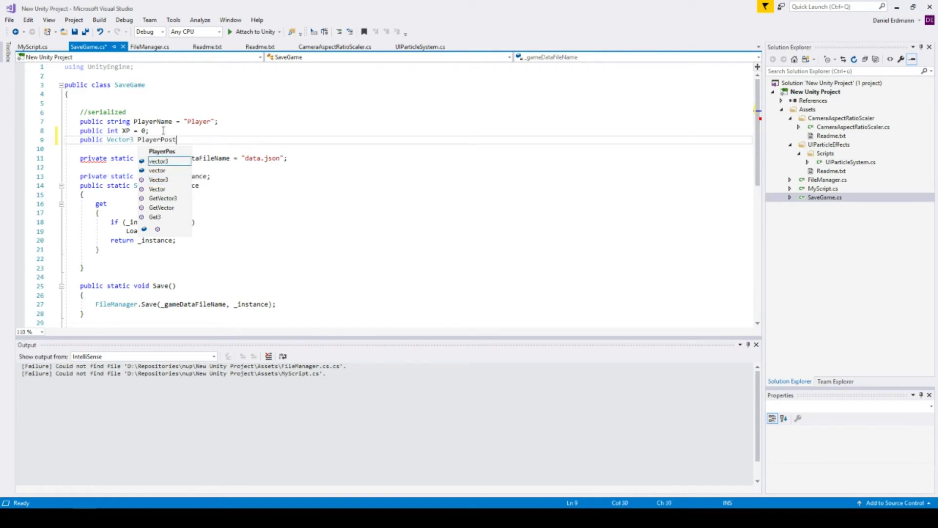
{"action": "key", "text": "BackSpace"}
{"action": "key", "text": "BackSpace"}
{"action": "key", "text": "BackSpace"}
{"action": "key", "text": "BackSpace"}
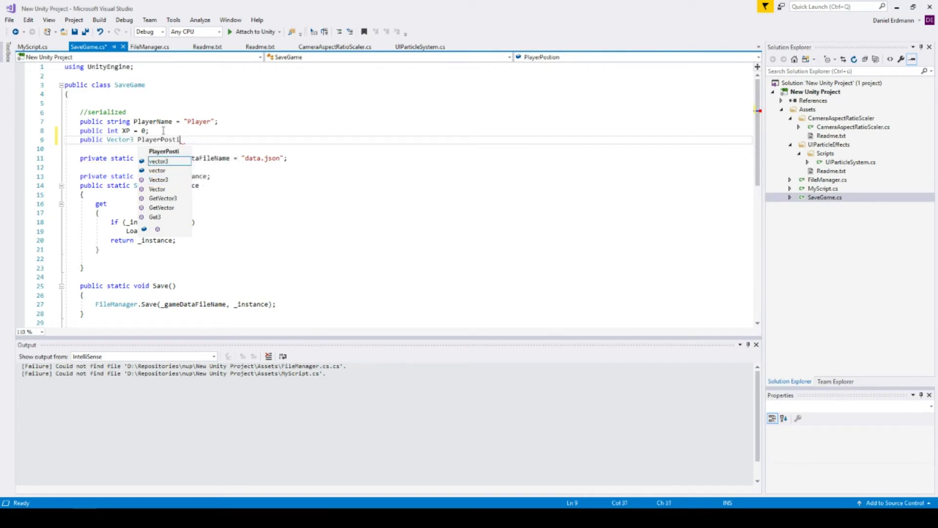
{"action": "type", "text": "ition = Ve"}
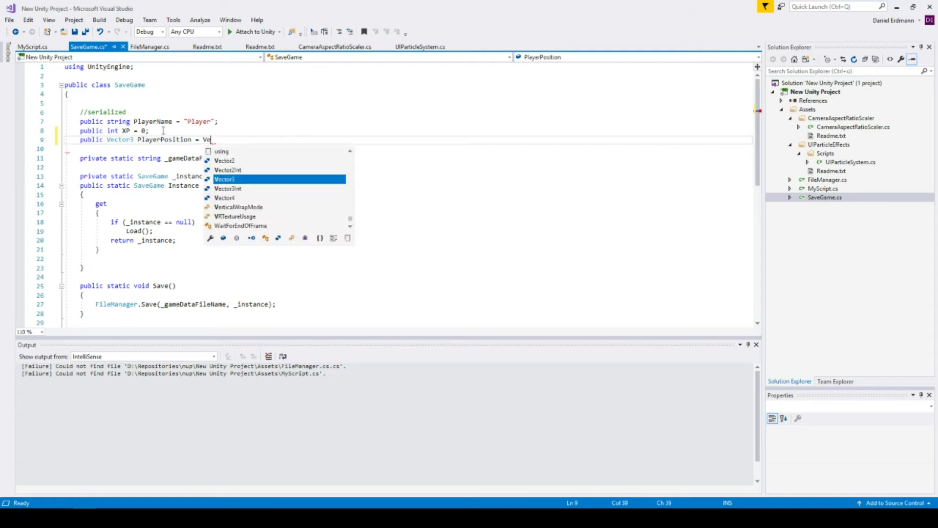
{"action": "type", "text": "ctor3.zero;"}
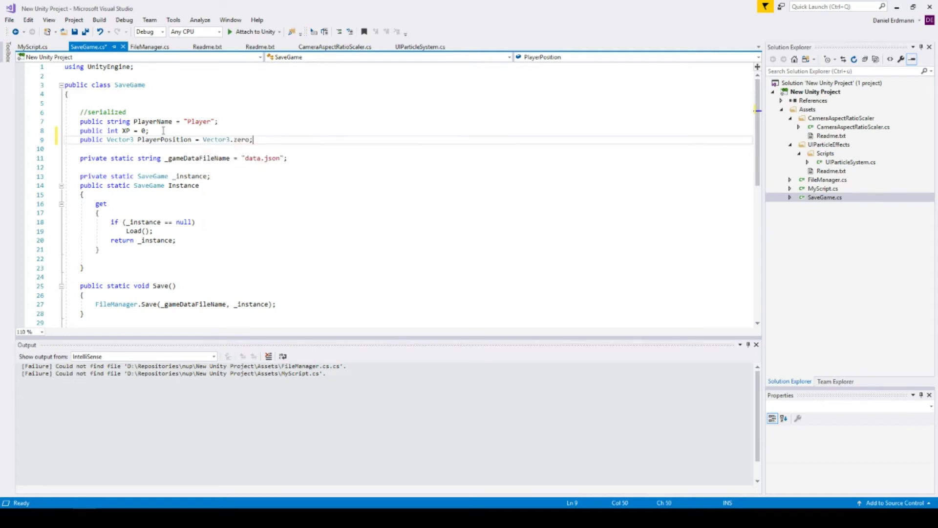
{"action": "key", "text": "ctrl+s"}
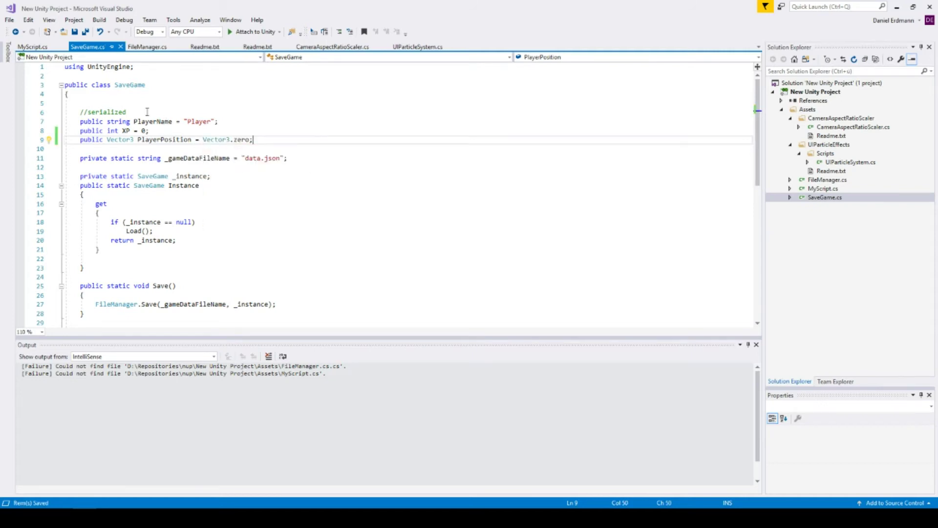
{"action": "left_click", "coordinate": [32, 46]}
Step: In Update, add transform.position += new Vector3(Input.GetAxis("Horizontal"), 0, Input.GetAxis("Vertical")); and save MyScript.cs
{"action": "left_click", "coordinate": [128, 194]}
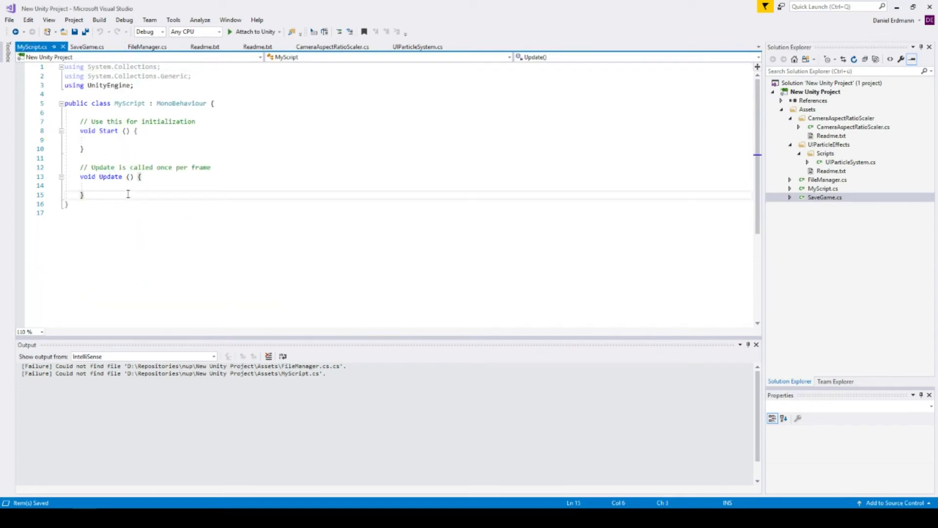
{"action": "left_click", "coordinate": [130, 188]}
{"action": "key", "text": "Return"}
{"action": "key", "text": "Return"}
{"action": "key", "text": "Up"}
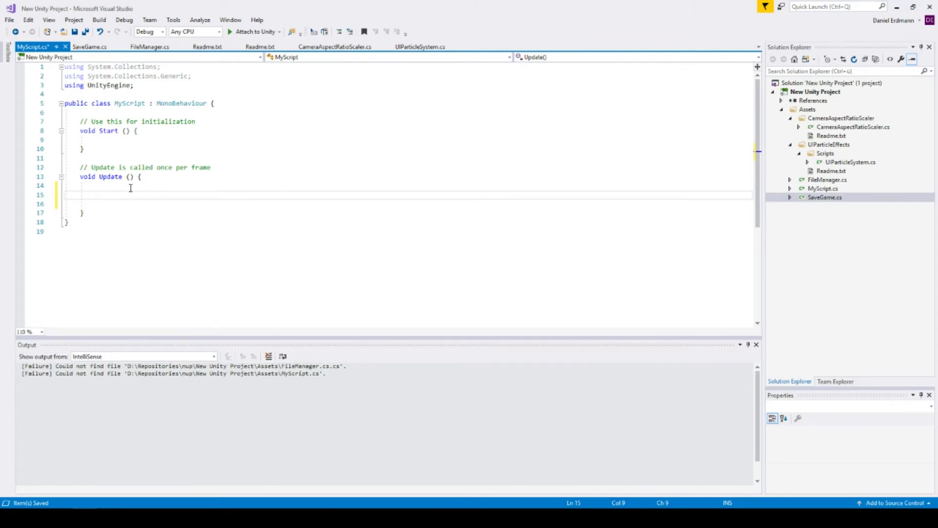
{"action": "type", "text": "transform.position += new "}
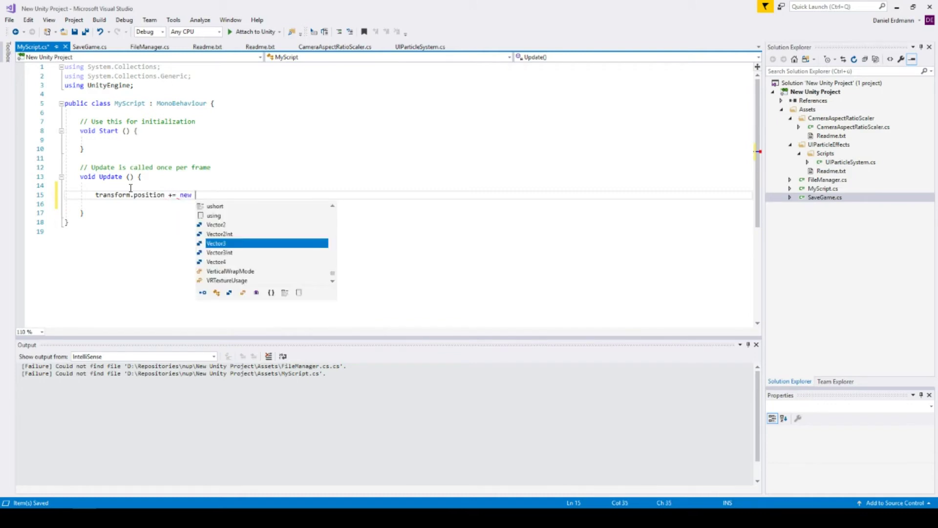
{"action": "type", "text": "Vector3(Input.gea"}
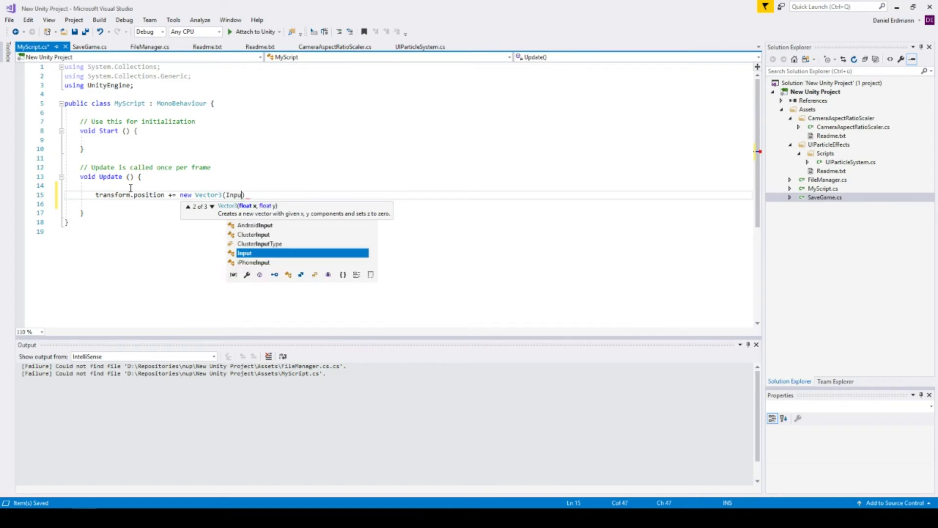
{"action": "type", "text": "(\"h"}
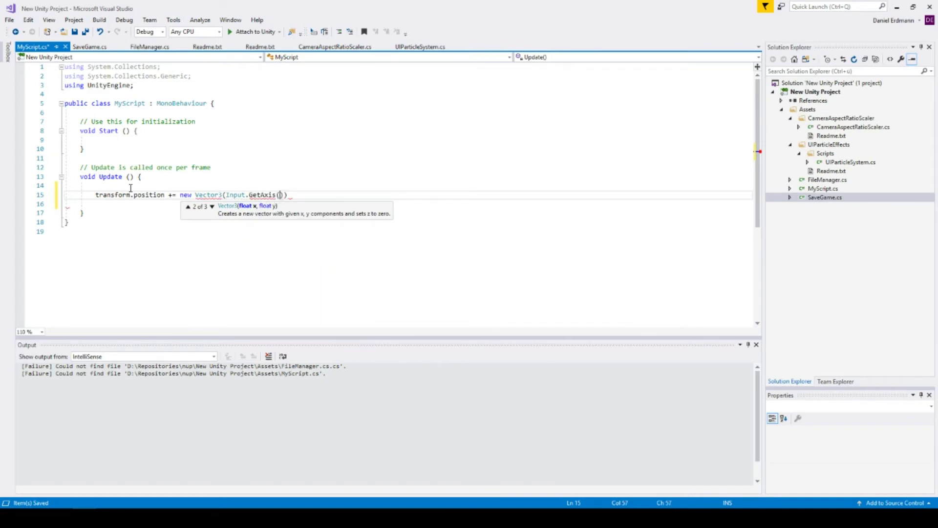
{"action": "key", "text": "BackSpace"}
{"action": "type", "text": "Horizont"}
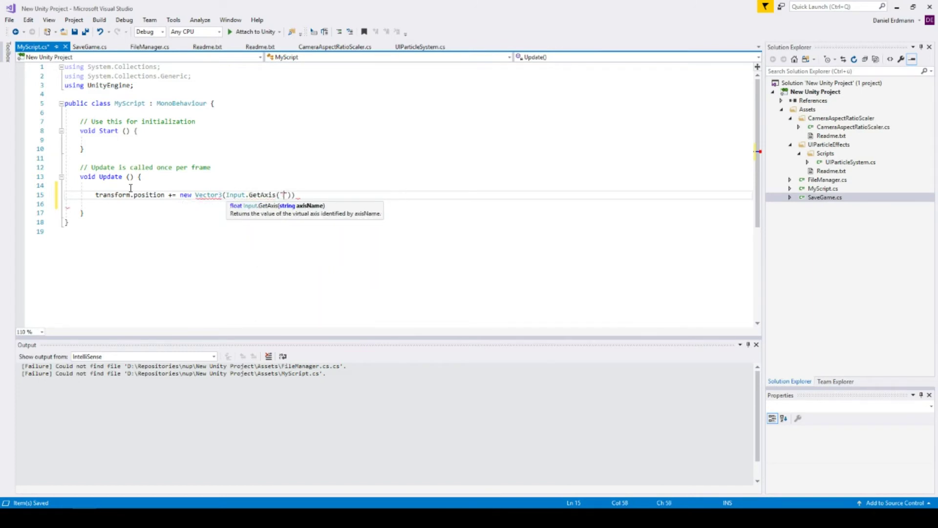
{"action": "type", "text": "al\"), 0"}
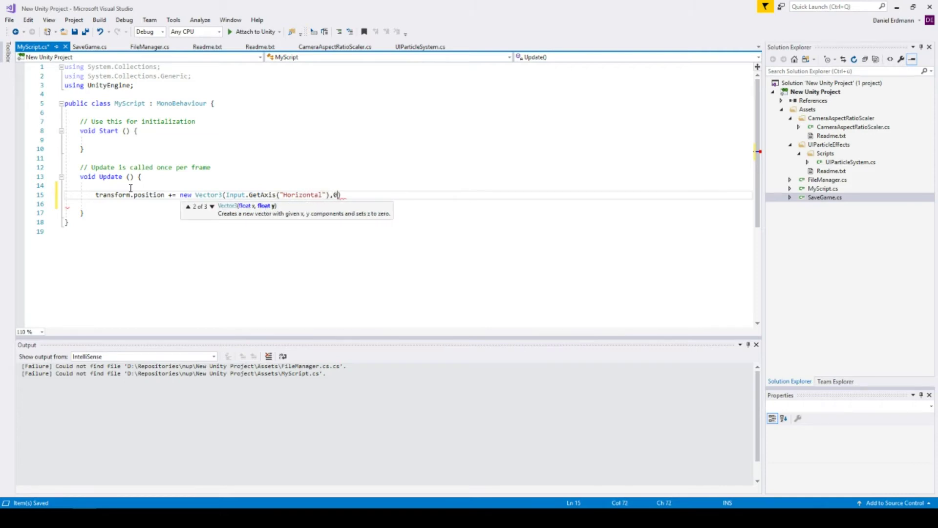
{"action": "type", "text": ", "}
{"action": "type", "text": "Input.GetAxis"}
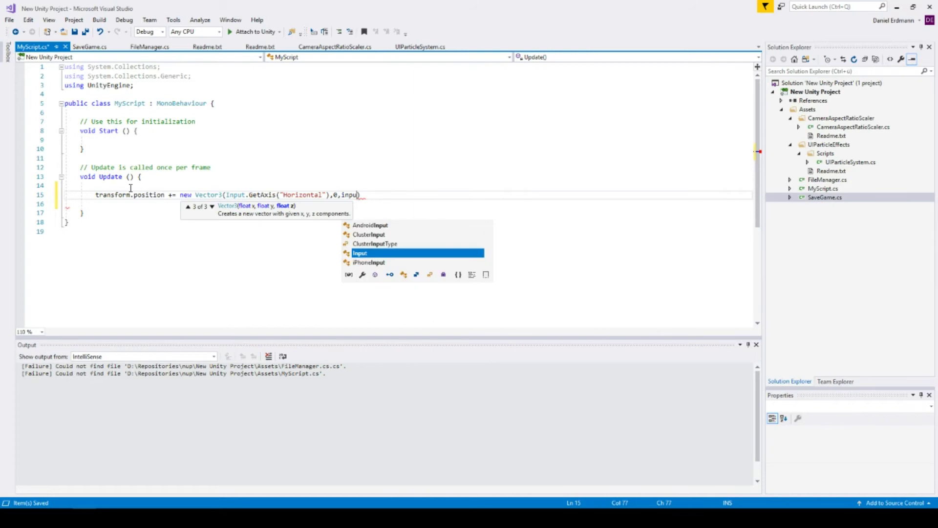
{"action": "type", "text": "(\"Vertic"}
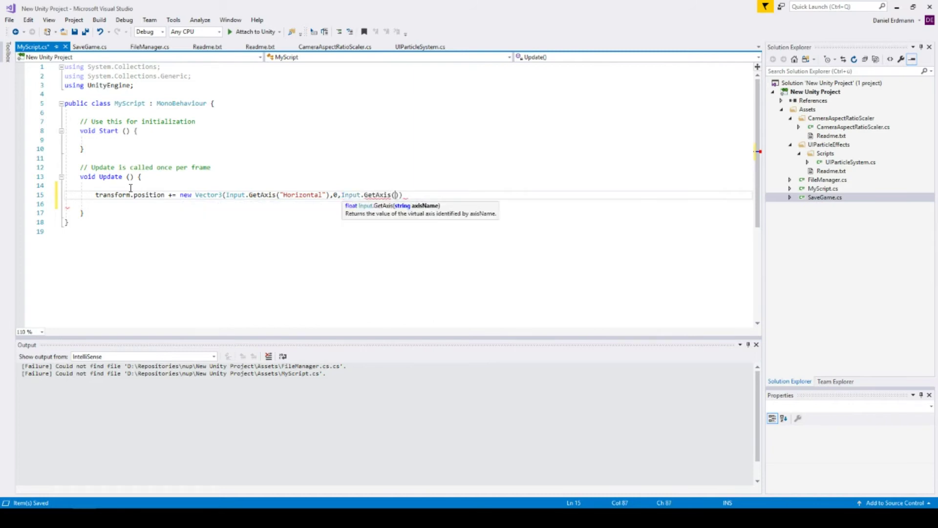
{"action": "type", "text": "al\"));"}
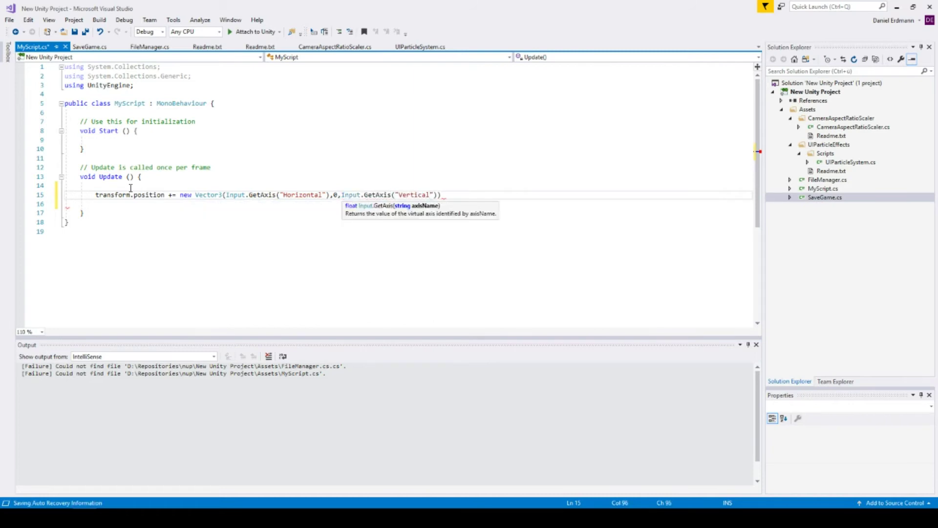
{"action": "key", "text": "ctrl+s"}
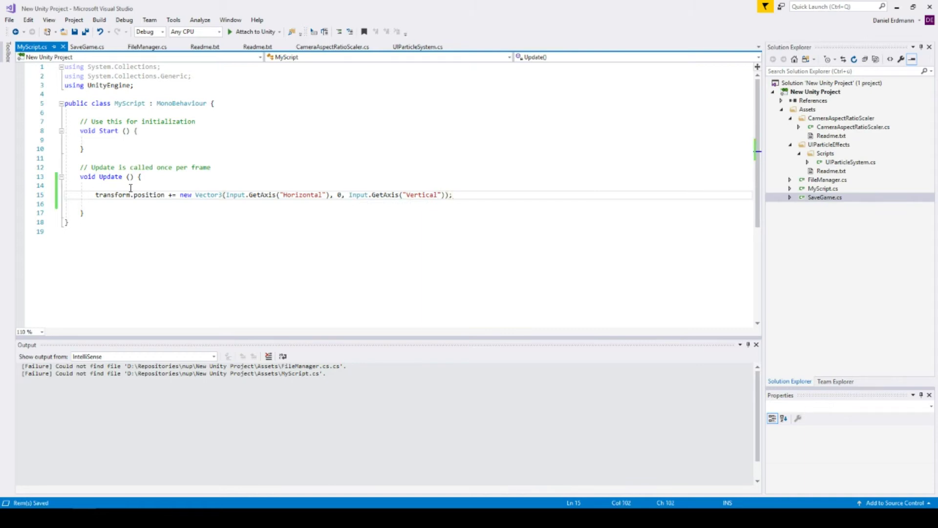
Step: Play the scene, steer the sphere left, right and forward with the arrow keys, then stop
{"action": "key", "text": "alt+Tab"}
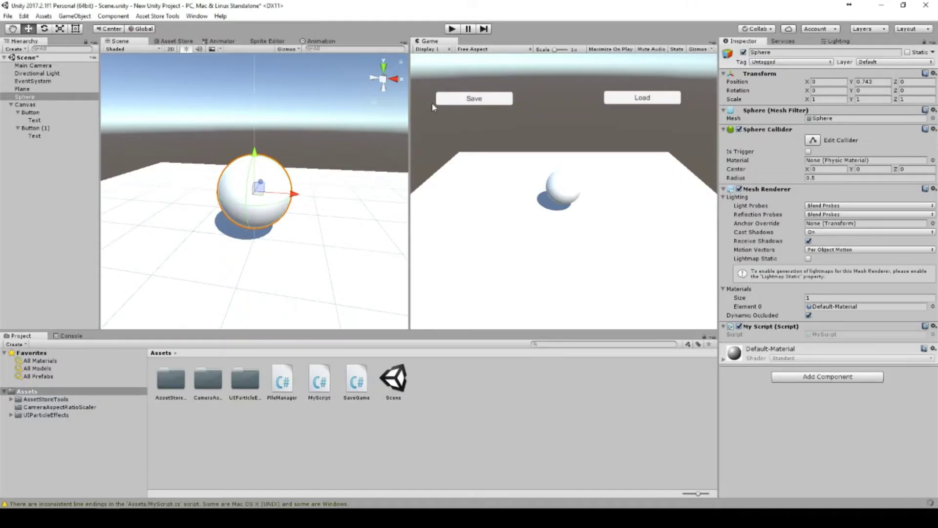
{"action": "left_click", "coordinate": [451, 30]}
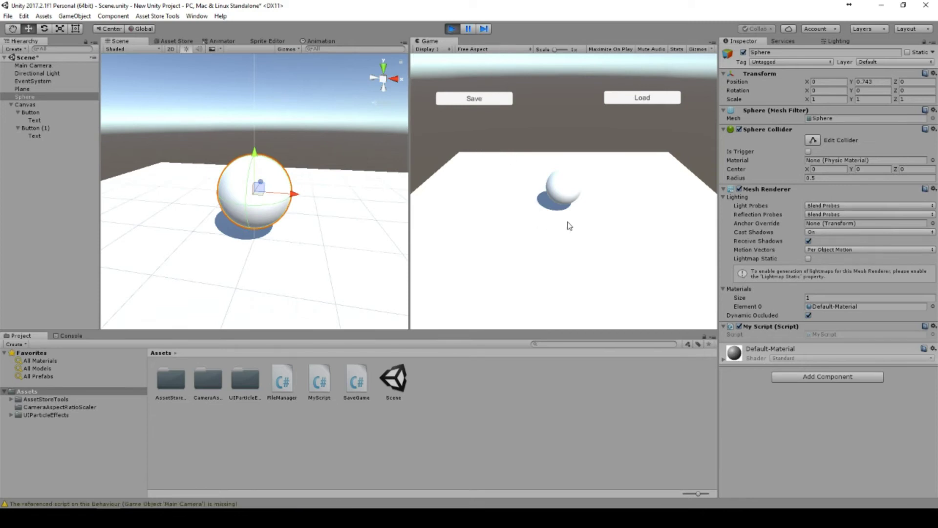
{"action": "key", "text": "Left"}
{"action": "key", "text": "Right"}
{"action": "key", "text": "Left"}
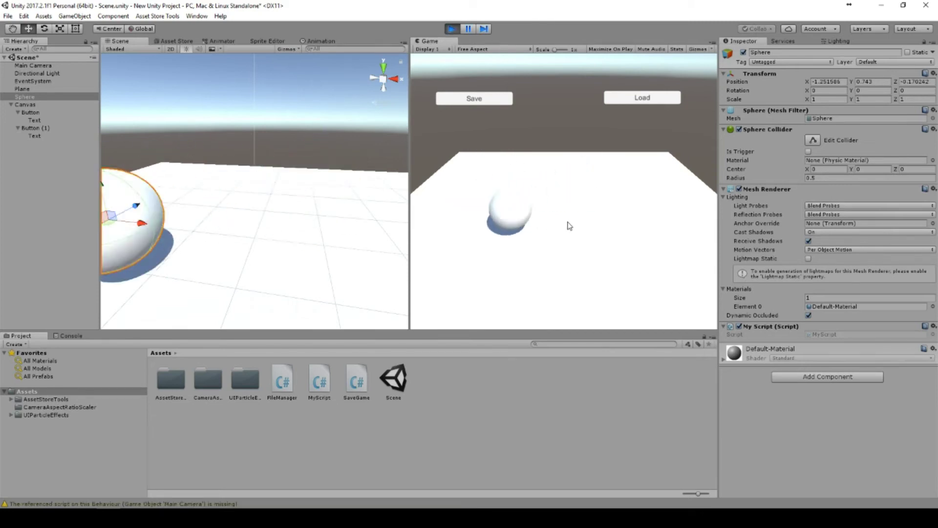
{"action": "key", "text": "Right"}
{"action": "key", "text": "Up"}
{"action": "key", "text": "Left"}
{"action": "key", "text": "Up"}
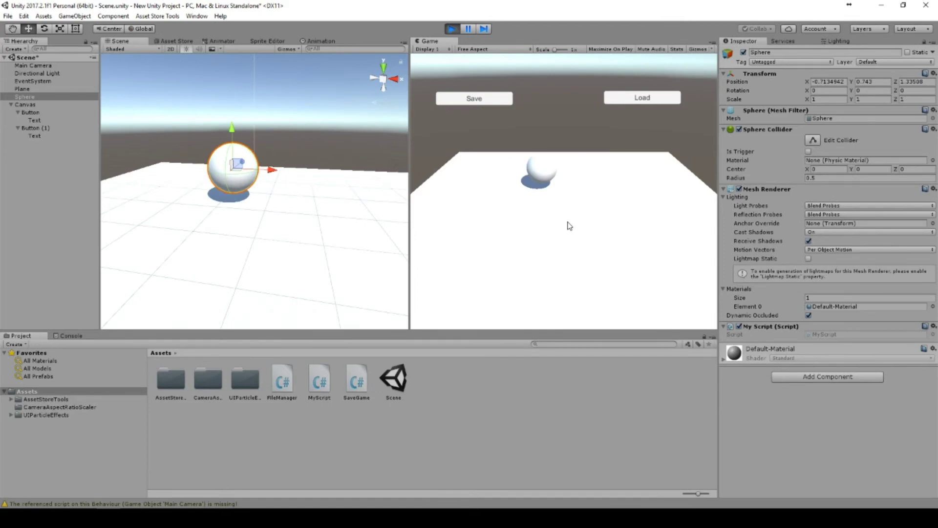
{"action": "left_click", "coordinate": [452, 28]}
{"action": "key", "text": "alt+Tab"}
Step: Add void Load() and void Save() methods below Update, discarding an accidental OnLevelWasLoaded completion
{"action": "left_click", "coordinate": [148, 215]}
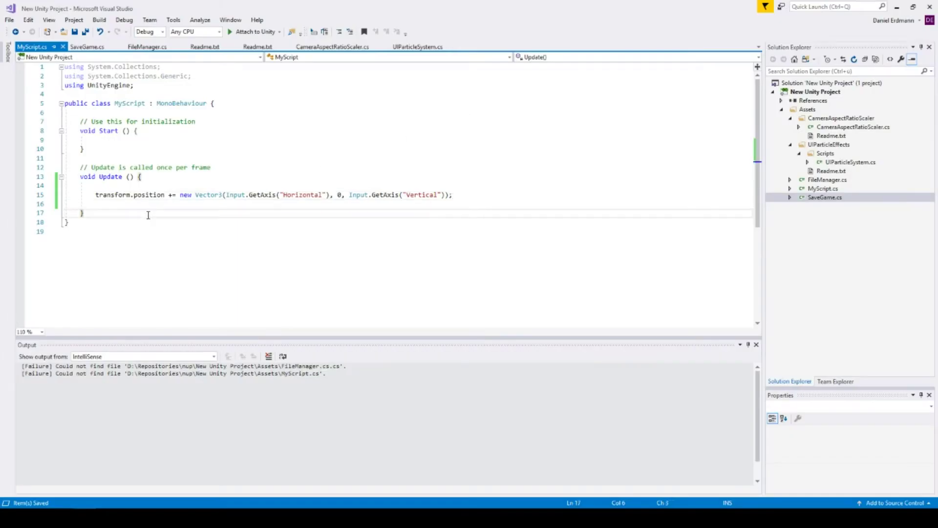
{"action": "key", "text": "Return"}
{"action": "key", "text": "Return"}
{"action": "type", "text": "void "}
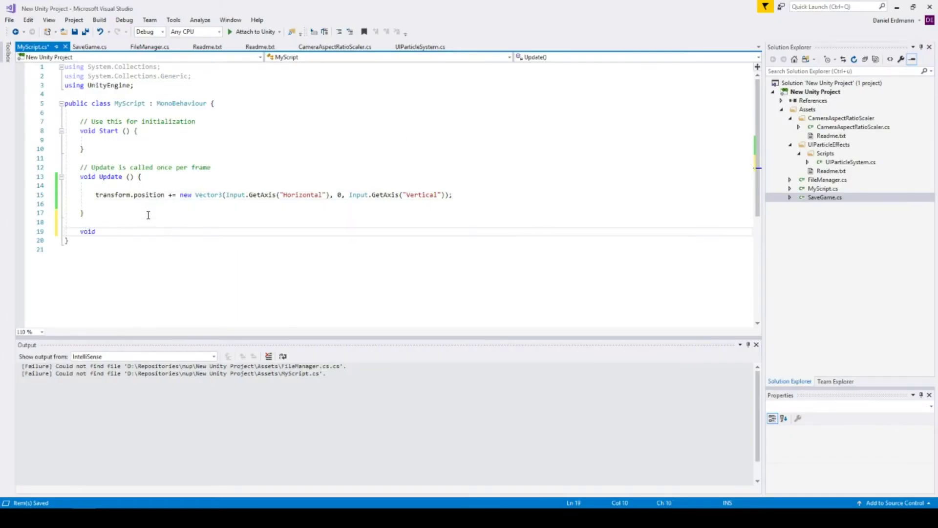
{"action": "type", "text": "OnLev"}
{"action": "key", "text": "Return"}
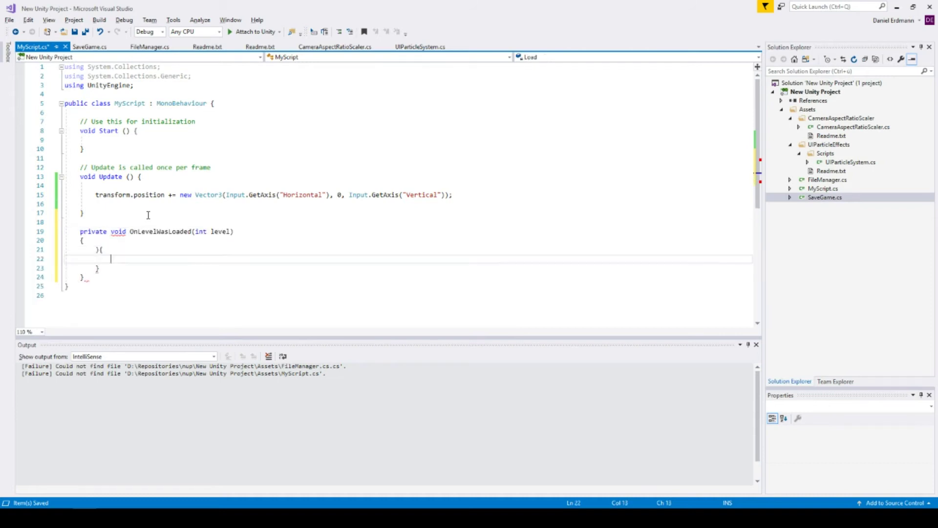
{"action": "key", "text": "ctrl+z"}
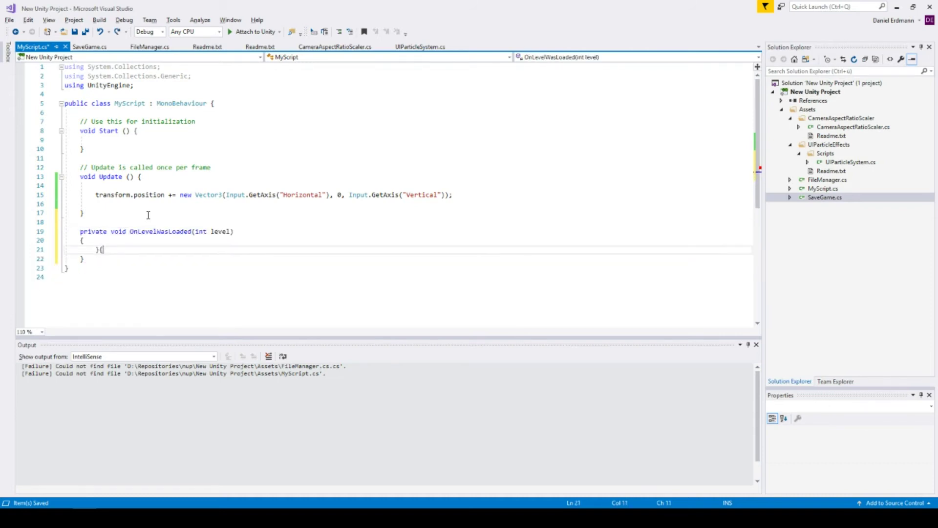
{"action": "key", "text": "ctrl+z"}
{"action": "key", "text": "ctrl+z"}
{"action": "key", "text": "BackSpace"}
{"action": "key", "text": "BackSpace"}
{"action": "type", "text": "oad("}
{"action": "type", "text": "{"}
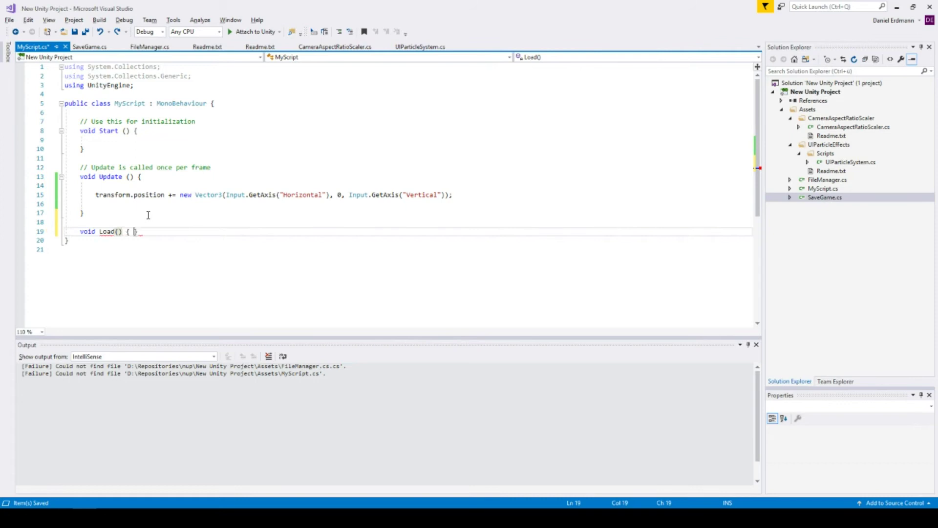
{"action": "key", "text": "Return"}
{"action": "key", "text": "Down"}
{"action": "key", "text": "Return"}
{"action": "key", "text": "Return"}
{"action": "type", "text": "void"}
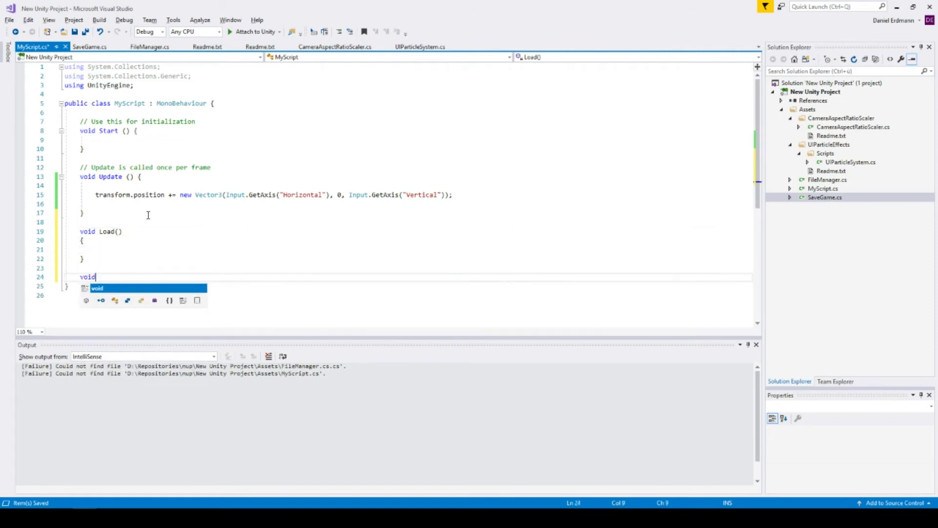
{"action": "type", "text": " Save(){"}
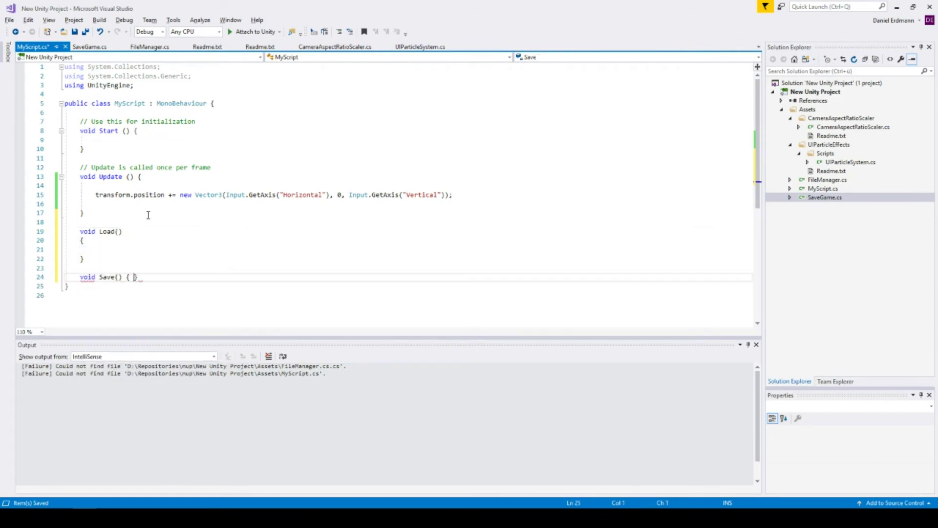
{"action": "key", "text": "Return"}
Step: Make Load and Save public and begin a SaveGame.Load call inside Load
{"action": "key", "text": "Up"}
{"action": "key", "text": "Up"}
{"action": "key", "text": "Up"}
{"action": "key", "text": "Up"}
{"action": "key", "text": "Up"}
{"action": "key", "text": "Up"}
{"action": "key", "text": "Up"}
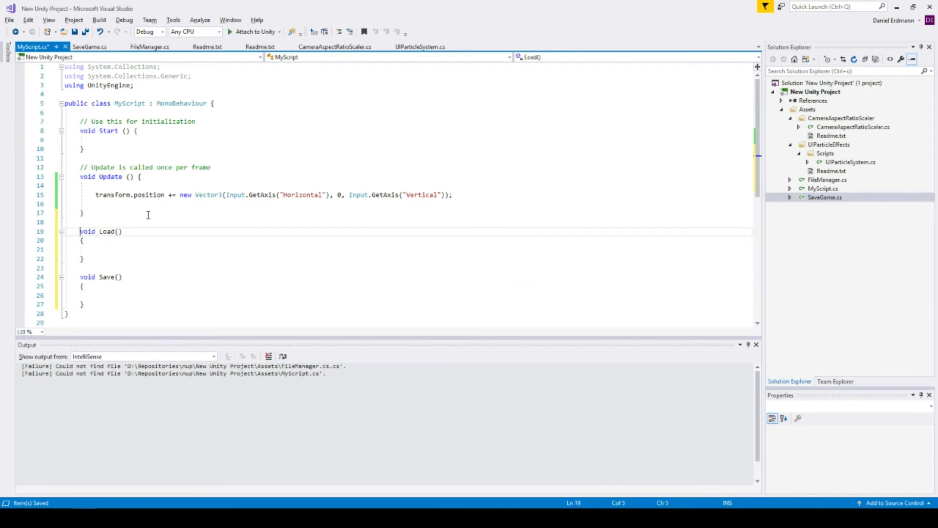
{"action": "type", "text": "public"}
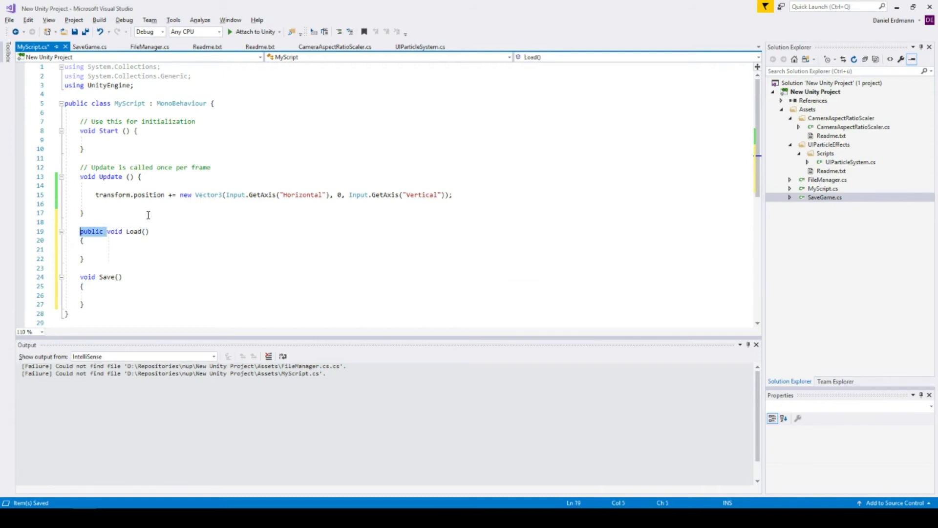
{"action": "key", "text": "Down"}
{"action": "key", "text": "Down"}
{"action": "key", "text": "Down"}
{"action": "key", "text": "Down"}
{"action": "key", "text": "Down"}
{"action": "key", "text": "Home"}
{"action": "type", "text": "public"}
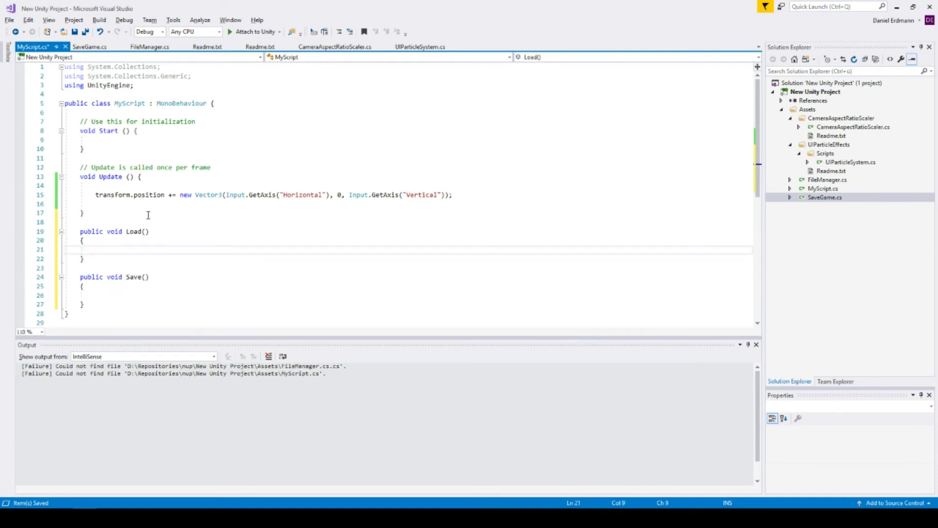
{"action": "type", "text": "SaveGame.l"}
Step: Add SaveGame.Load(); to the Load method and SaveGame.Save(); to the Save method
{"action": "key", "text": "Tab"}
{"action": "type", "text": "();"}
{"action": "key", "text": "Down"}
{"action": "key", "text": "Down"}
{"action": "key", "text": "Down"}
{"action": "key", "text": "Down"}
{"action": "key", "text": "Down"}
{"action": "type", "text": "SaveGame.Loa"}
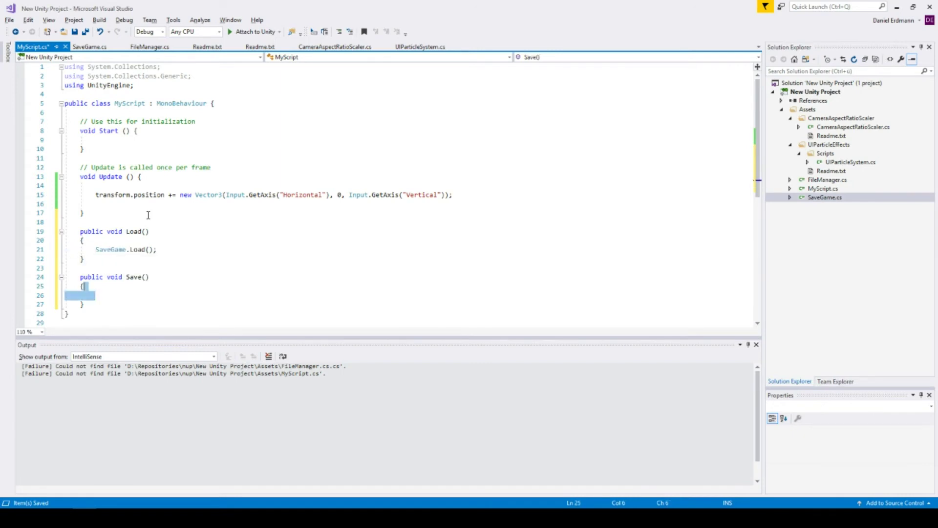
{"action": "key", "text": "BackSpace"}
{"action": "key", "text": "BackSpace"}
{"action": "key", "text": "BackSpace"}
{"action": "type", "text": "SaveGame.sav"}
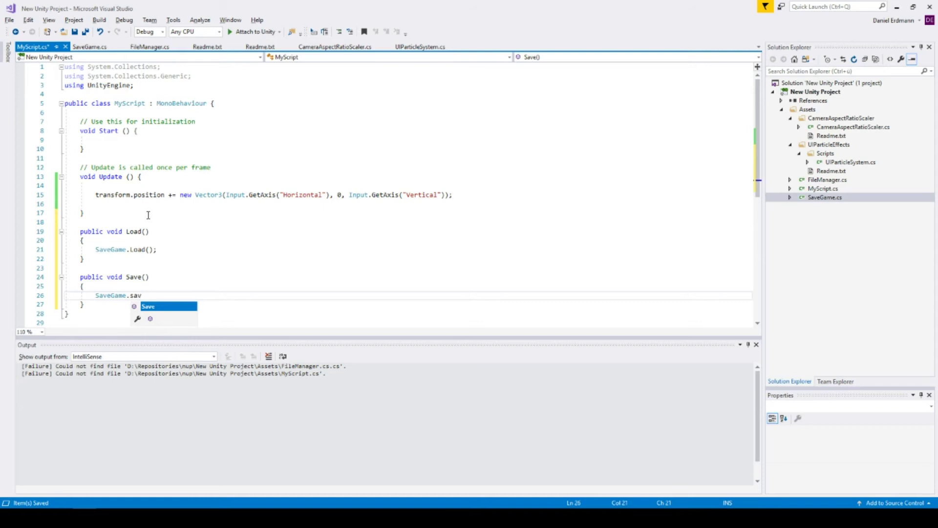
{"action": "key", "text": "Tab"}
{"action": "type", "text": "();"}
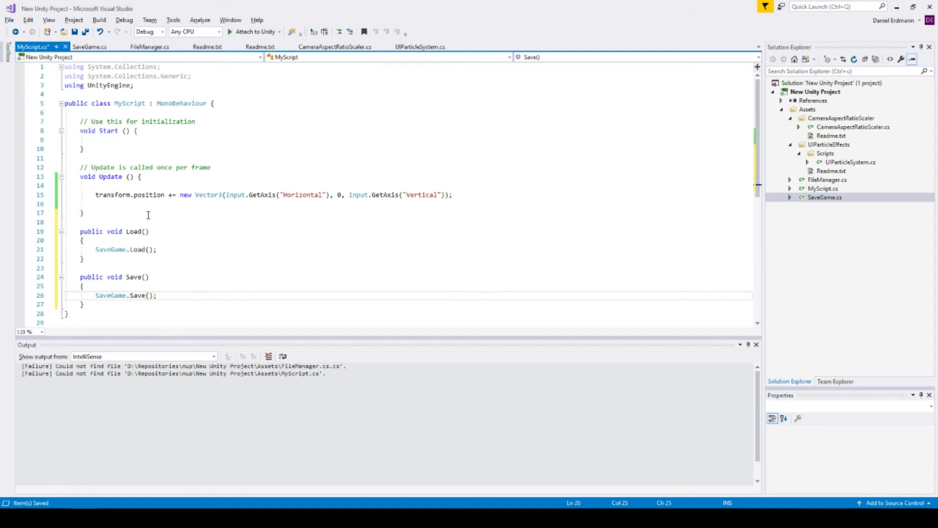
Step: In Save, add 'SaveGame.Instance.PlayerPosition = transform.position;' before SaveGame.Save()
{"action": "key", "text": "Up"}
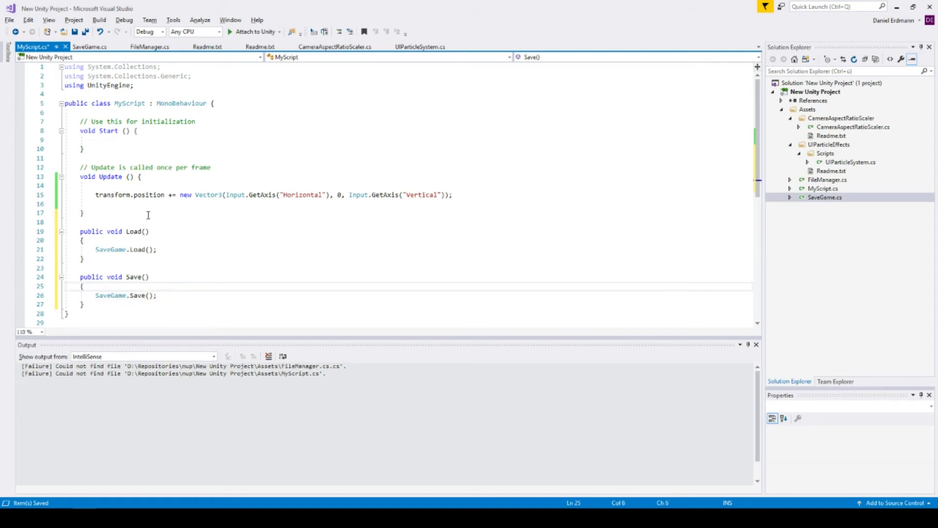
{"action": "key", "text": "Return"}
{"action": "type", "text": "Save"}
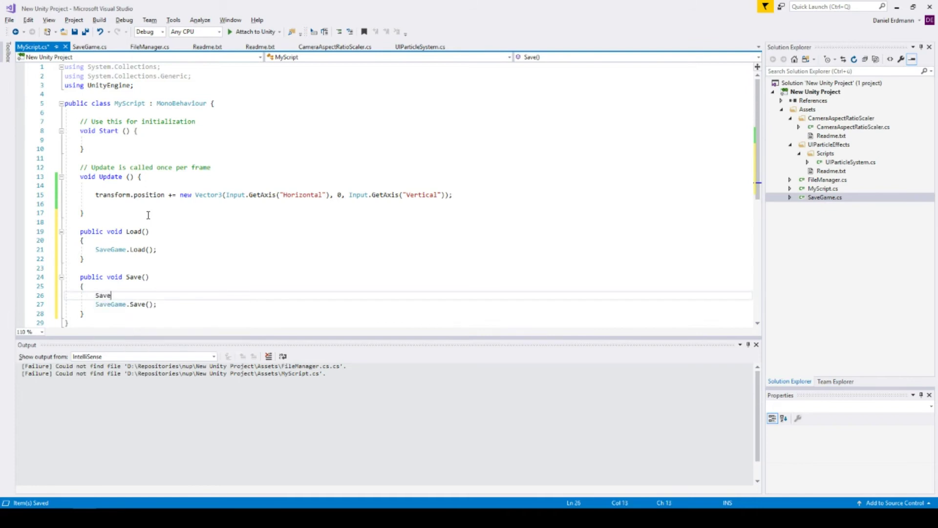
{"action": "type", "text": "Game.Instance."}
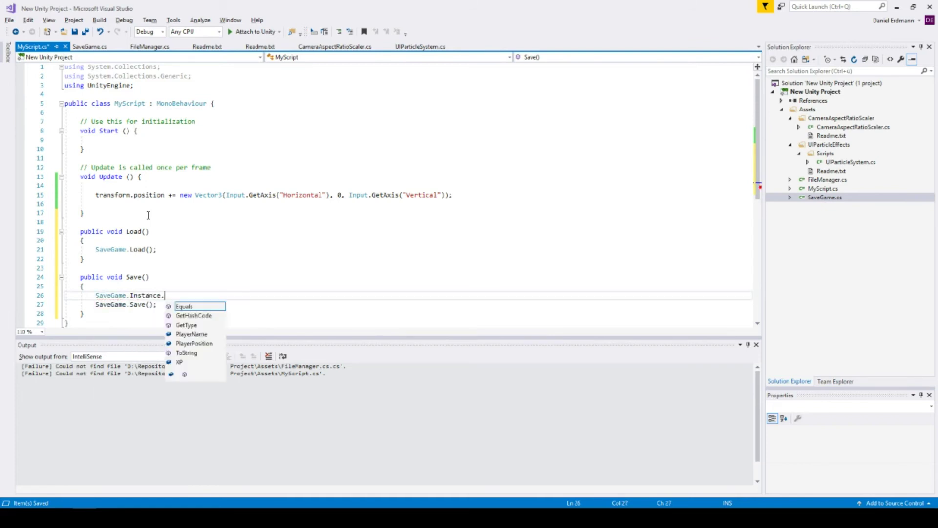
{"action": "type", "text": "pl"}
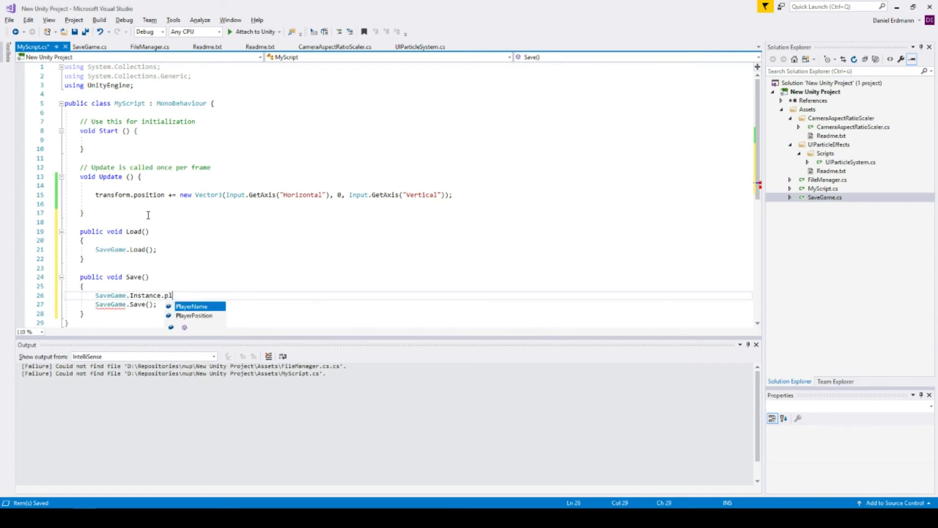
{"action": "key", "text": "Down"}
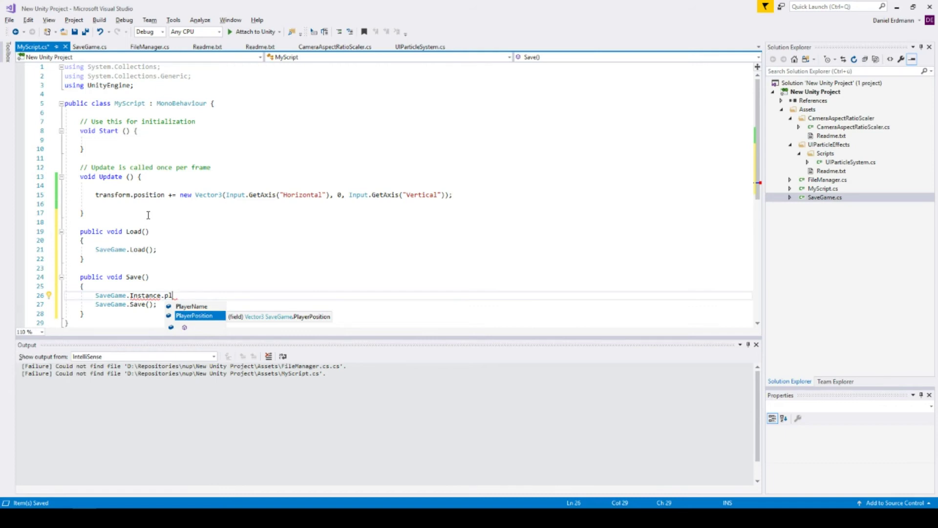
{"action": "type", "text": "ayerPosition = tran"}
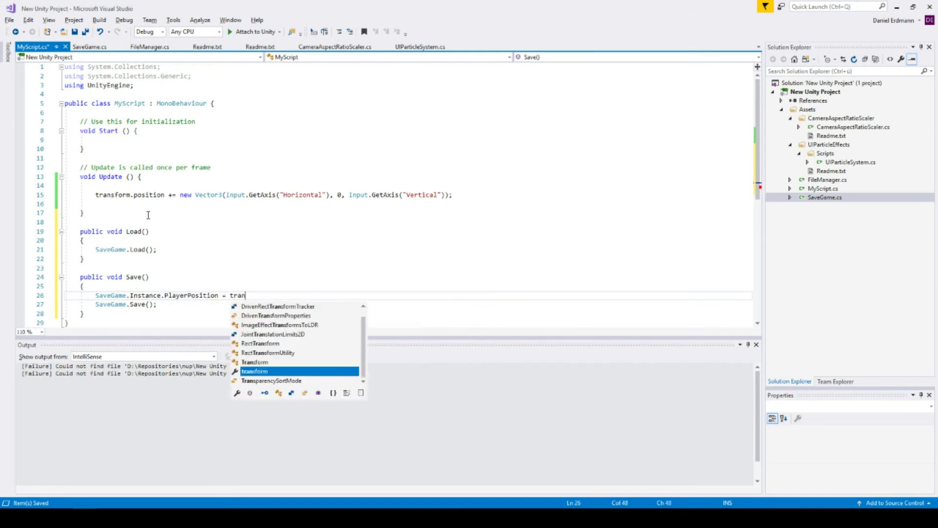
{"action": "type", "text": "sform.position;"}
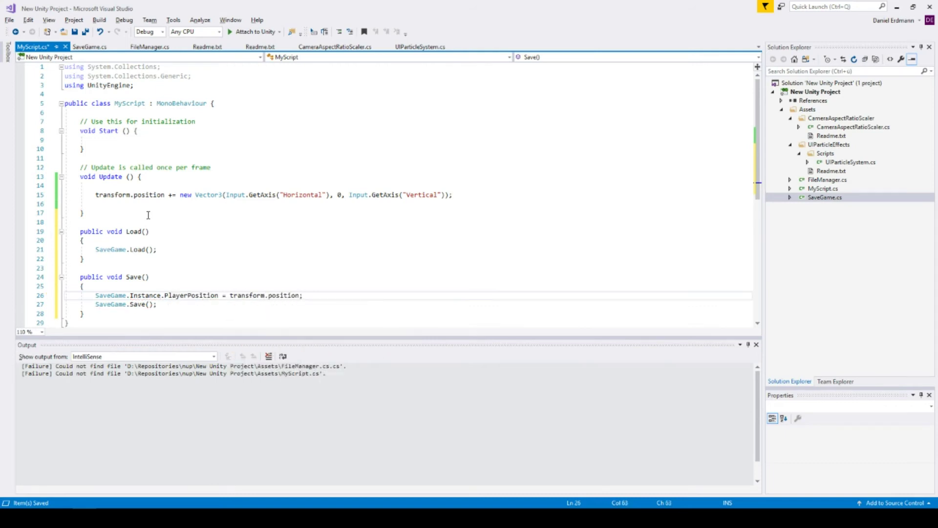
Step: Copy the PlayerPosition assignment line into Load after SaveGame.Load()
{"action": "key", "text": "shift+Up"}
{"action": "key", "text": "ctrl+c"}
{"action": "key", "text": "Up"}
{"action": "key", "text": "Up"}
{"action": "key", "text": "Up"}
{"action": "key", "text": "Up"}
{"action": "key", "text": "End"}
{"action": "key", "text": "ctrl+v"}
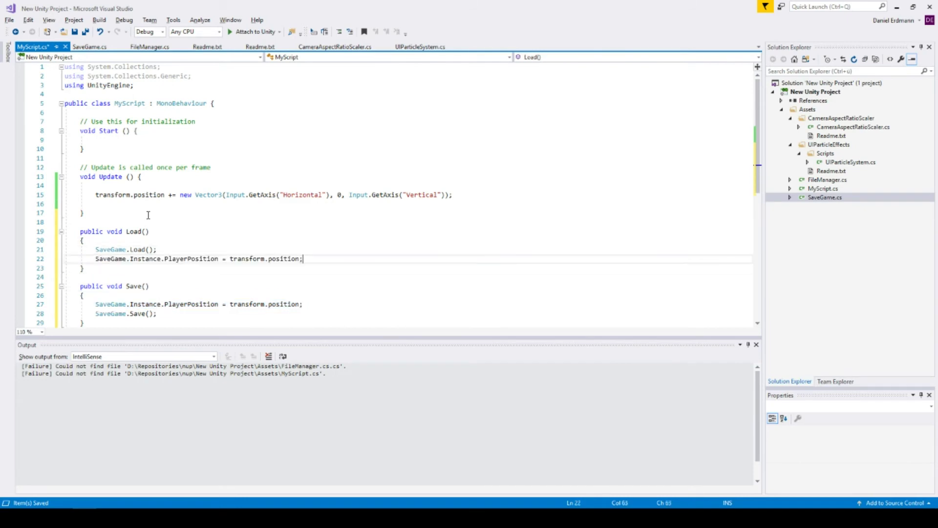
Step: Reverse Load's copied line to 'transform.position = SaveGame.Instance.PlayerPosition;'
{"action": "left_click", "coordinate": [297, 259]}
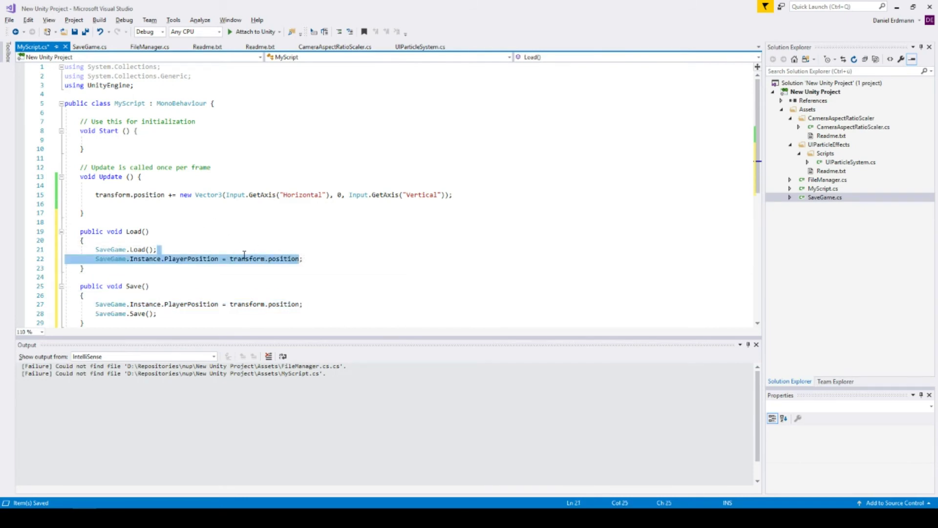
{"action": "key", "text": "shift+Up"}
{"action": "left_click_drag", "start_coordinate": [239, 261], "coordinate": [275, 264]}
{"action": "left_click_drag", "start_coordinate": [199, 262], "coordinate": [121, 261]}
{"action": "key", "text": "ctrl+v"}
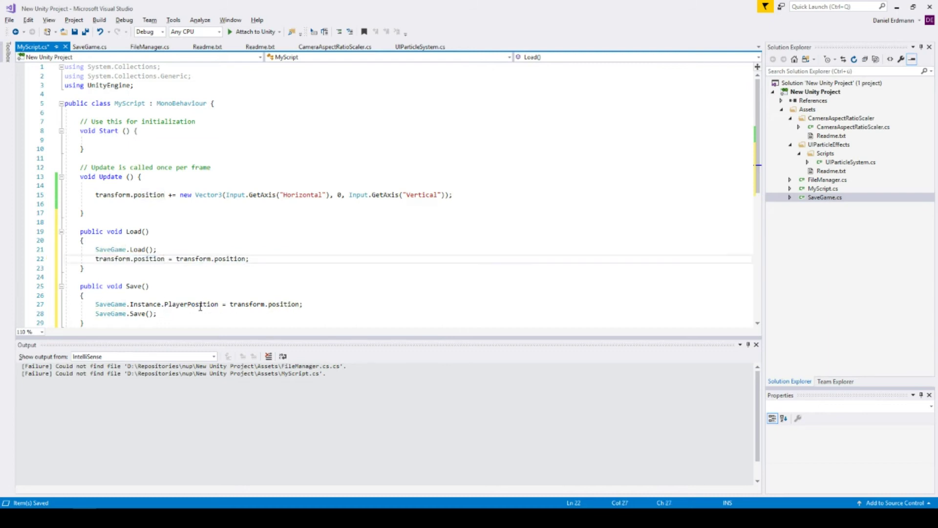
{"action": "left_click_drag", "start_coordinate": [219, 304], "coordinate": [100, 303]}
{"action": "key", "text": "ctrl+c"}
{"action": "left_click", "coordinate": [195, 258]}
{"action": "left_click_drag", "start_coordinate": [176, 258], "coordinate": [247, 259]}
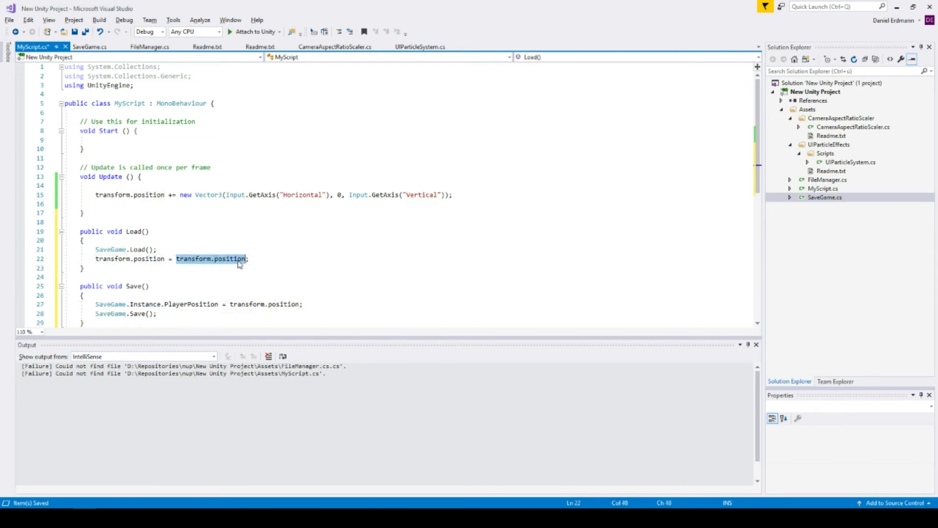
{"action": "key", "text": "ctrl+v"}
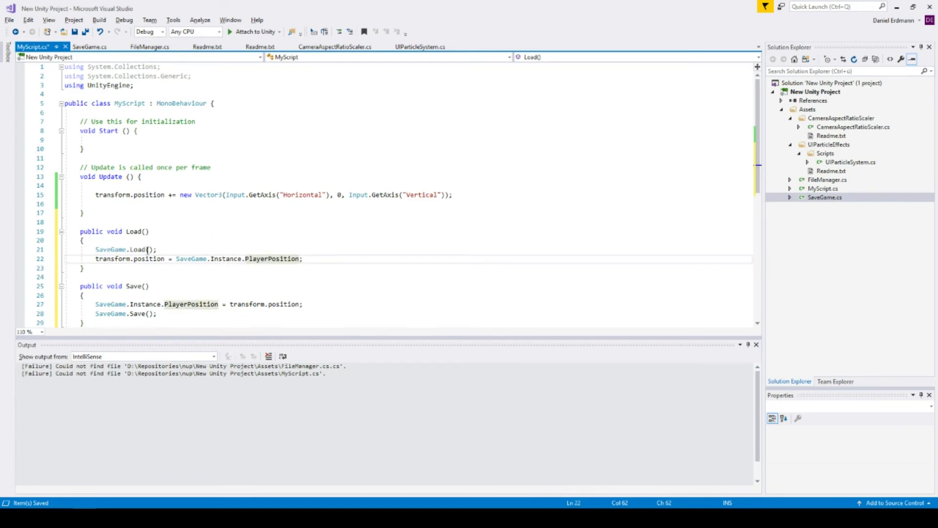
Step: Review the load, restore, store and save-file lines, then return to the Unity editor
{"action": "left_click", "coordinate": [112, 249]}
{"action": "key", "text": "Home"}
{"action": "key", "text": "shift+End"}
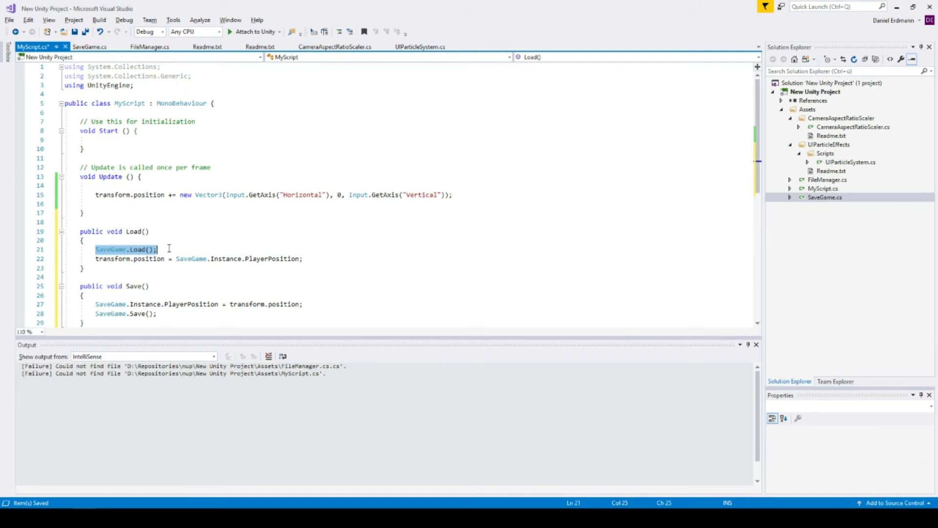
{"action": "left_click_drag", "start_coordinate": [96, 258], "coordinate": [303, 260]}
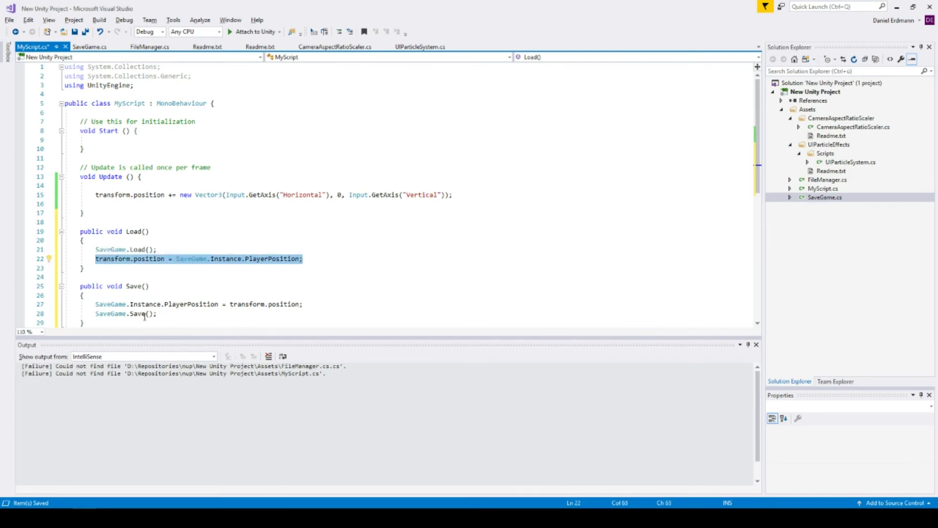
{"action": "left_click_drag", "start_coordinate": [96, 305], "coordinate": [303, 304]}
{"action": "left_click_drag", "start_coordinate": [96, 314], "coordinate": [158, 313]}
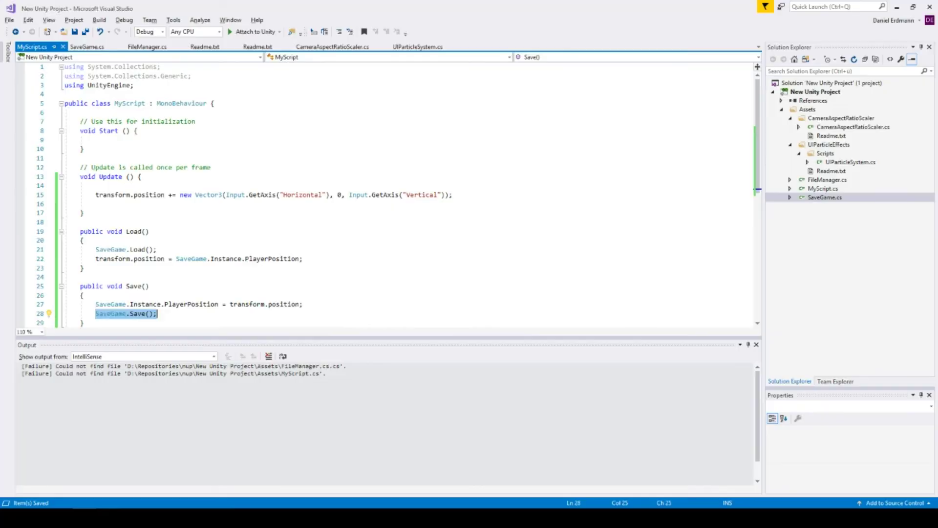
{"action": "key", "text": "alt+Tab"}
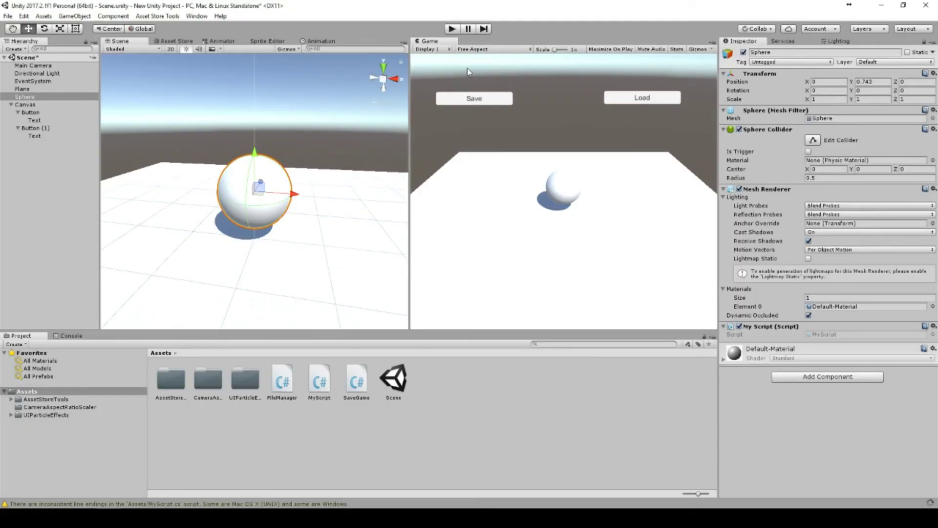
Step: Play the scene, roll the sphere with the arrow keys, press Save, then stop playing
{"action": "left_click", "coordinate": [451, 29]}
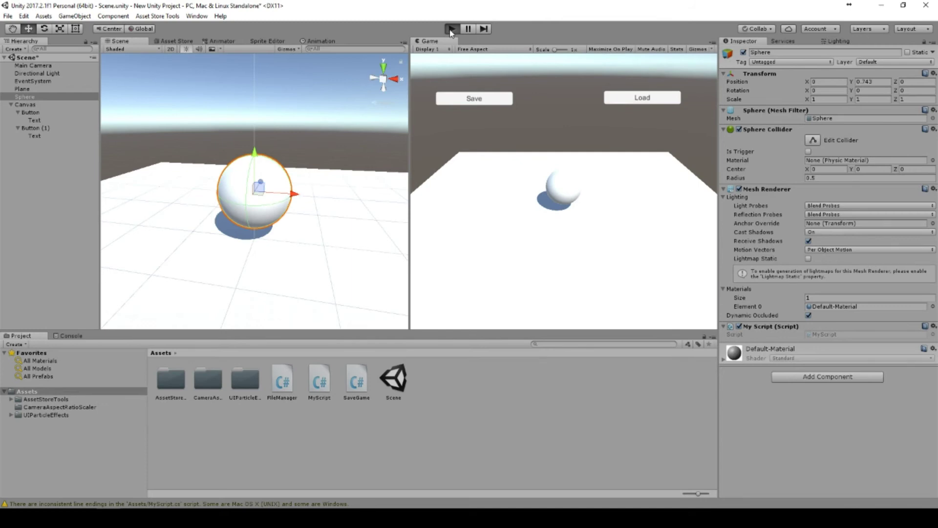
{"action": "key", "text": "Right"}
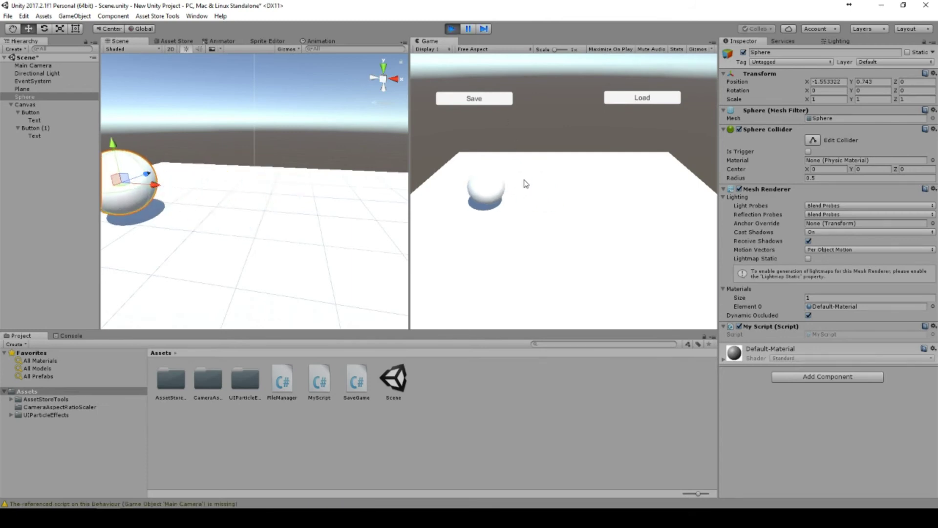
{"action": "key", "text": "Left"}
{"action": "key", "text": "Up"}
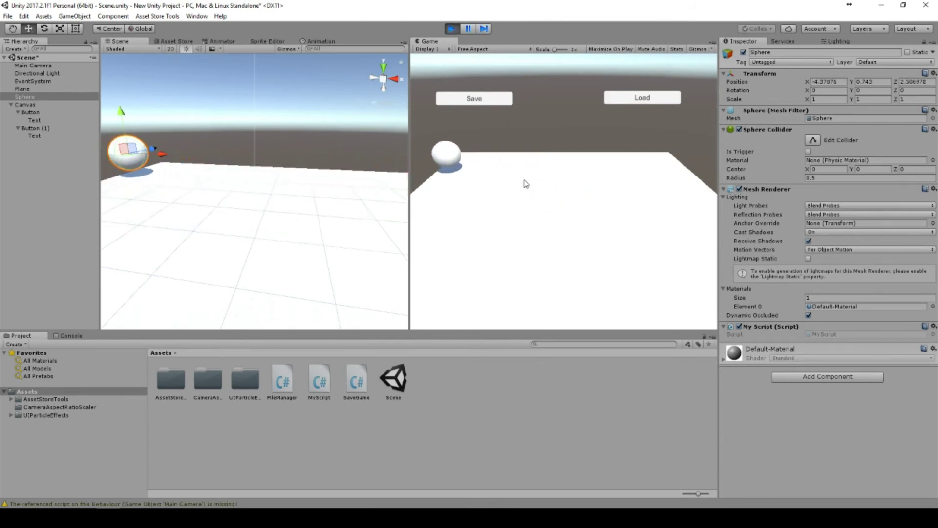
{"action": "left_click", "coordinate": [463, 101]}
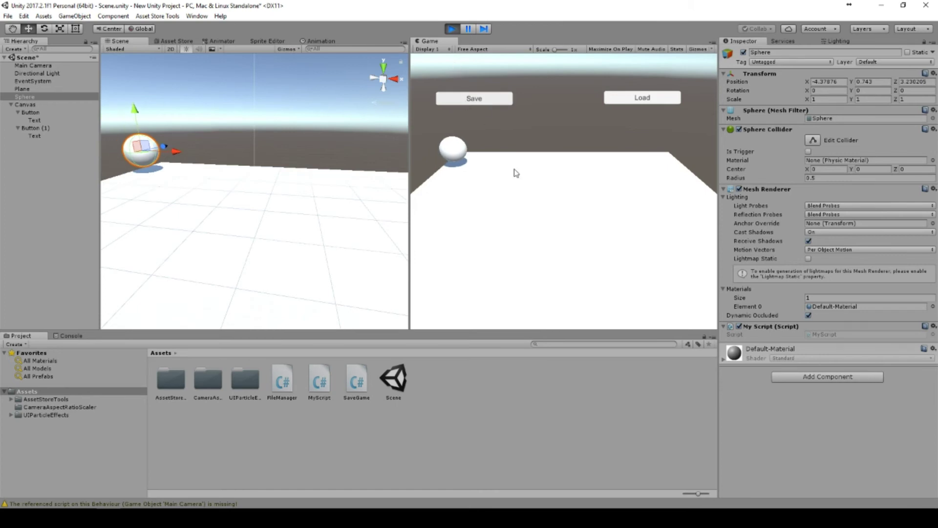
{"action": "key", "text": "Down"}
{"action": "key", "text": "Right"}
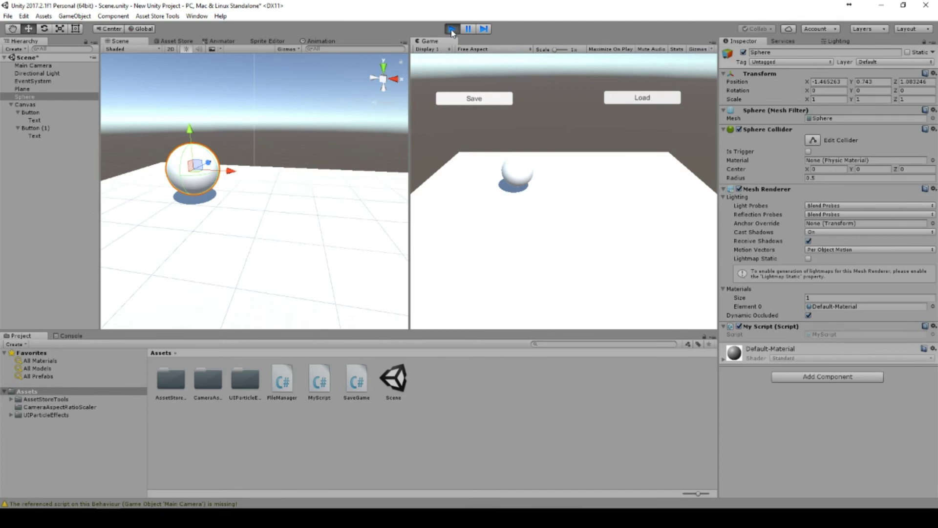
{"action": "left_click", "coordinate": [452, 31]}
Step: Add an On Click entry to Button targeting Sphere with MyScript > Save()
{"action": "left_click", "coordinate": [34, 113]}
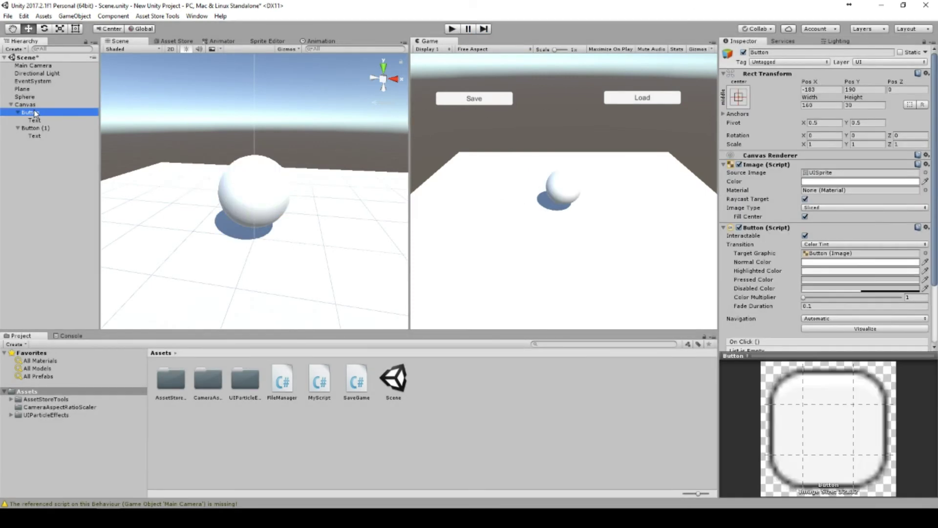
{"action": "scroll", "coordinate": [853, 264], "scroll_direction": "down", "scroll_amount": 3}
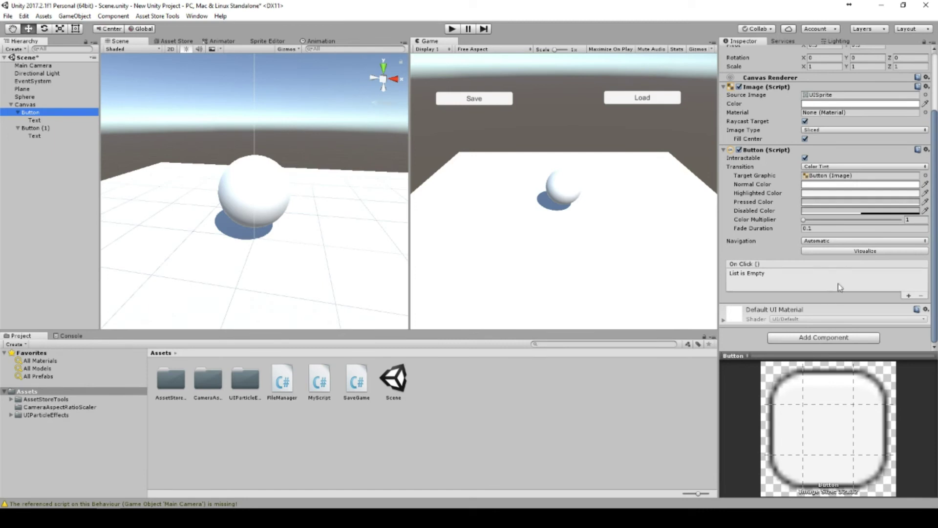
{"action": "left_click", "coordinate": [907, 296]}
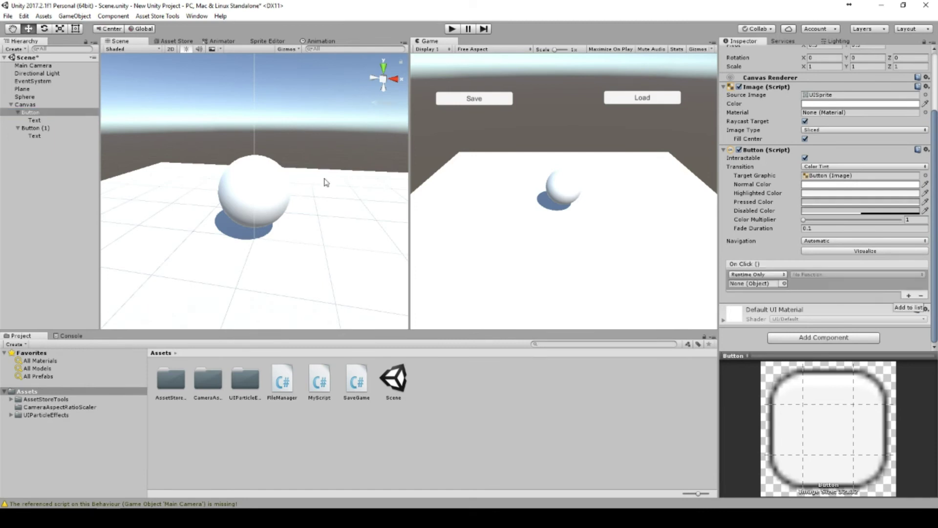
{"action": "left_click_drag", "start_coordinate": [28, 97], "coordinate": [758, 288]}
{"action": "left_click", "coordinate": [812, 274]}
{"action": "mouse_move", "coordinate": [821, 353]}
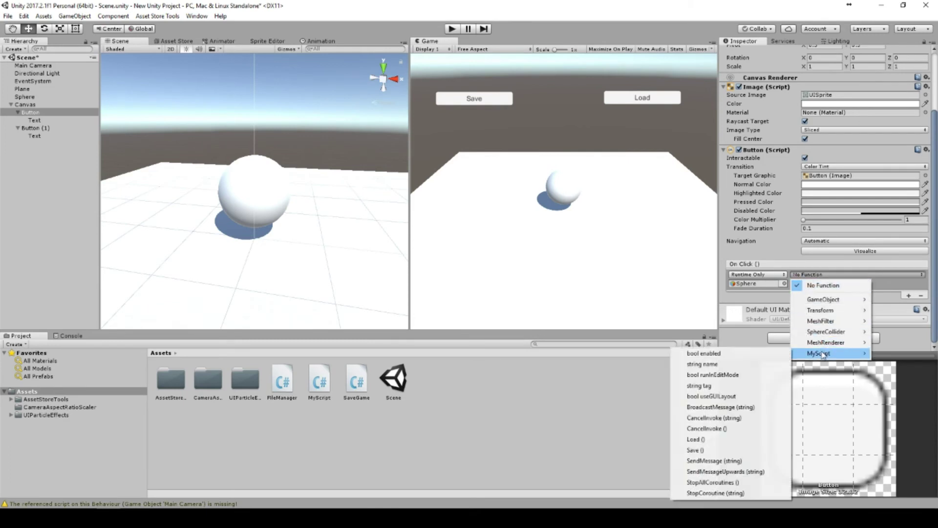
{"action": "left_click", "coordinate": [695, 449]}
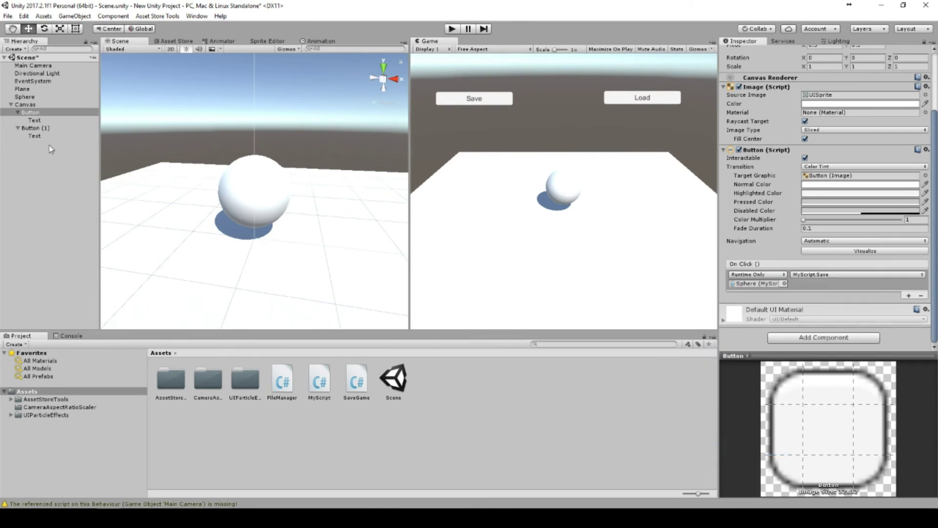
Step: Add an On Click entry to Button (1) targeting Sphere with MyScript > Load()
{"action": "left_click", "coordinate": [45, 129]}
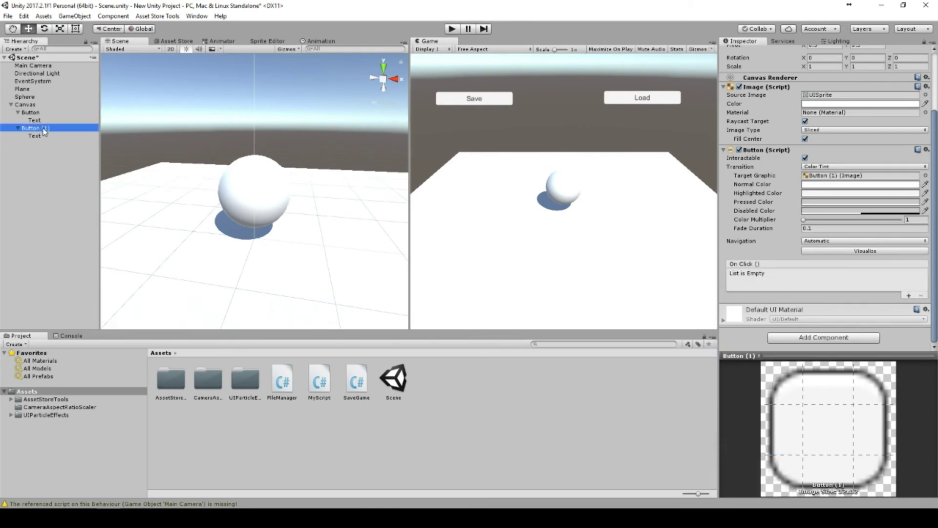
{"action": "left_click", "coordinate": [908, 295]}
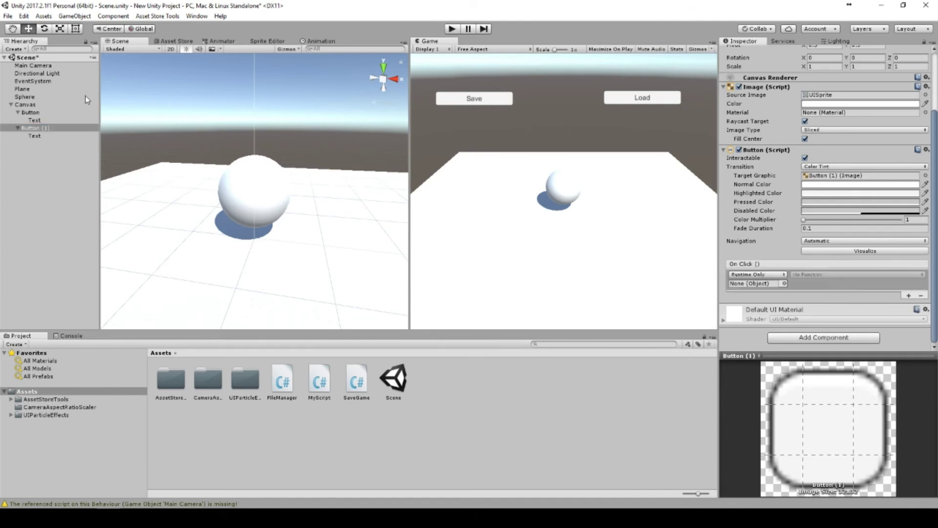
{"action": "left_click_drag", "start_coordinate": [22, 97], "coordinate": [758, 284]}
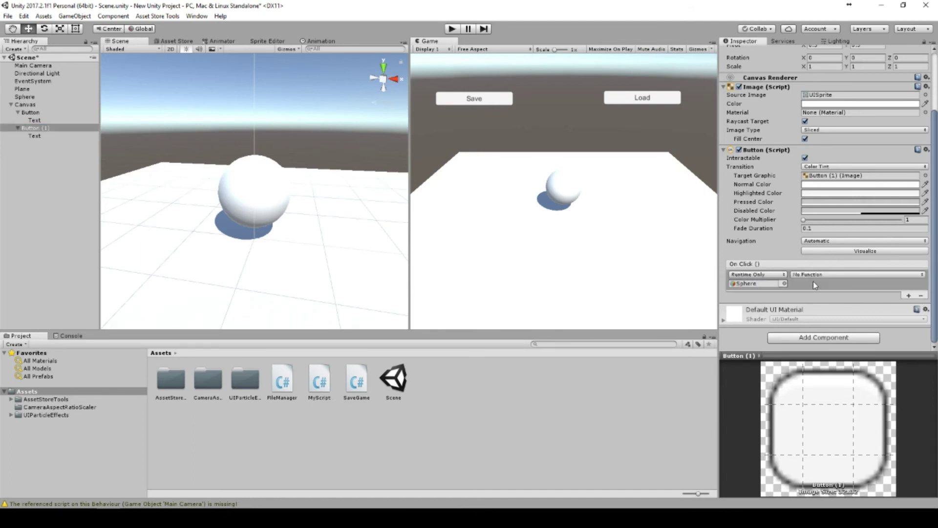
{"action": "left_click", "coordinate": [812, 275]}
{"action": "mouse_move", "coordinate": [820, 357]}
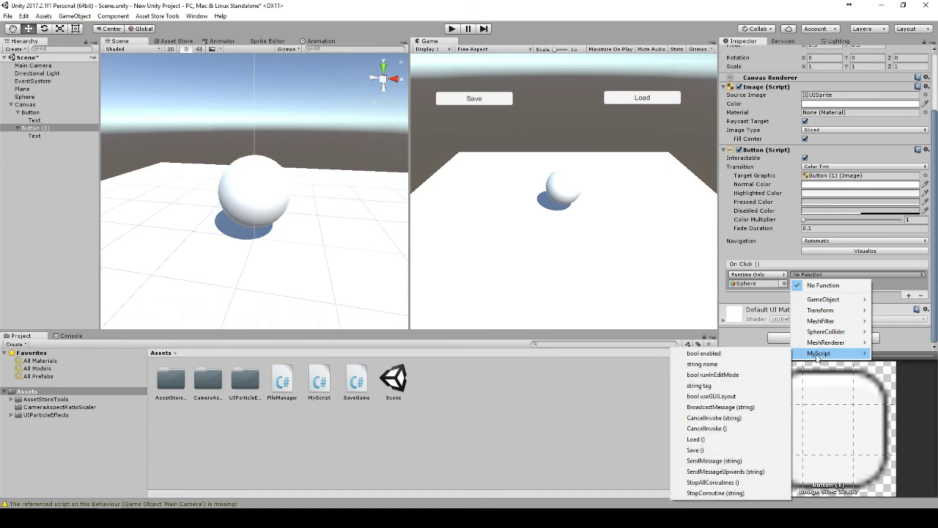
{"action": "left_click", "coordinate": [728, 440]}
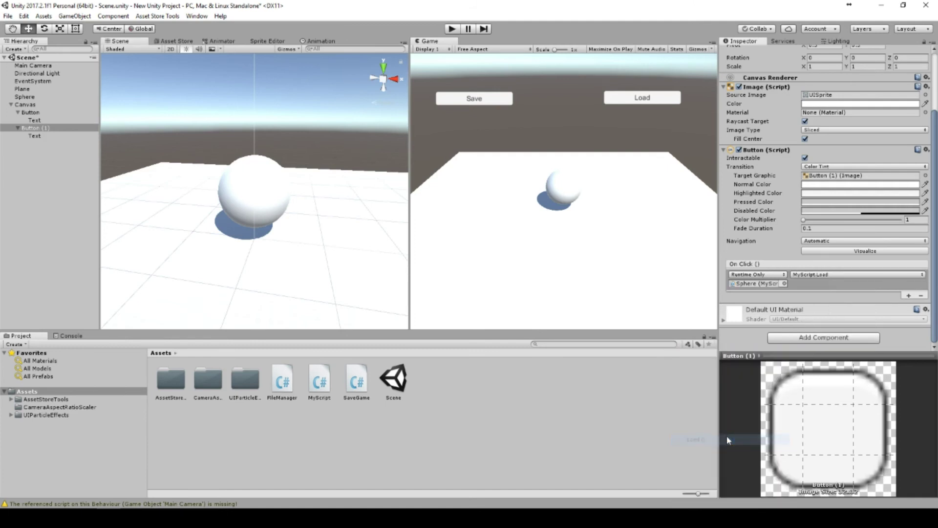
Step: Play the scene, press Save, then press Load repeatedly to restore the sphere's position
{"action": "left_click", "coordinate": [446, 29]}
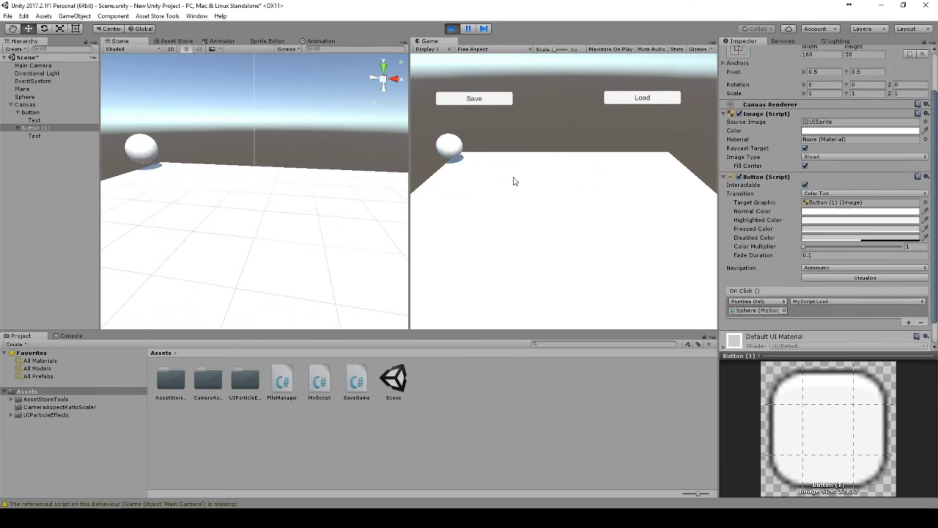
{"action": "left_click", "coordinate": [479, 101]}
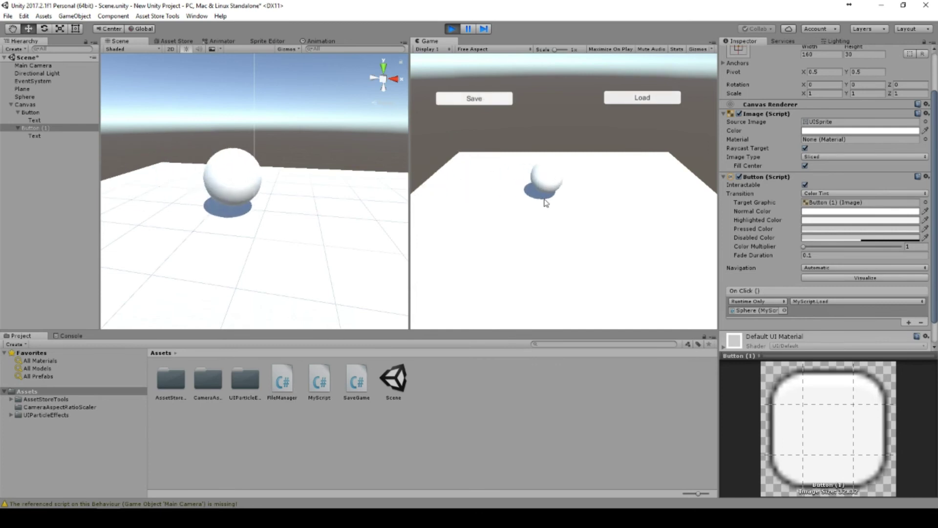
{"action": "left_click", "coordinate": [638, 99]}
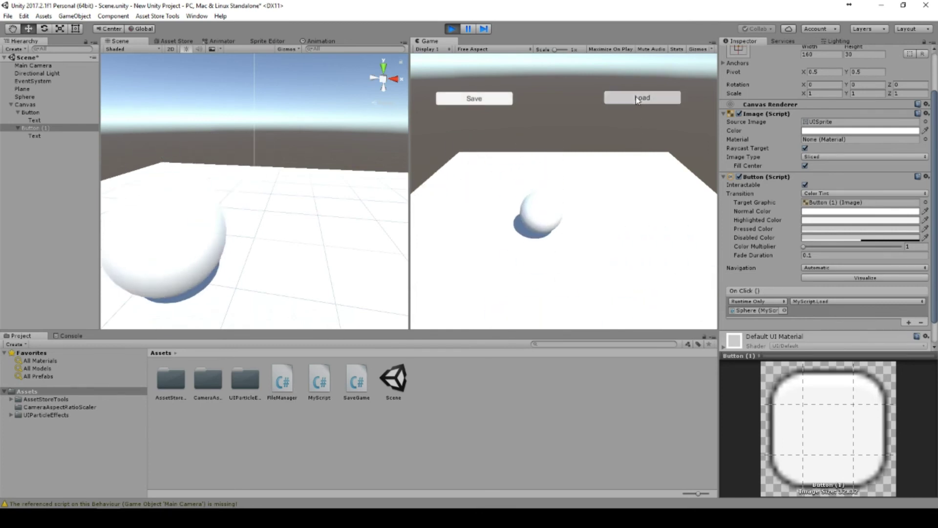
{"action": "left_click", "coordinate": [637, 100]}
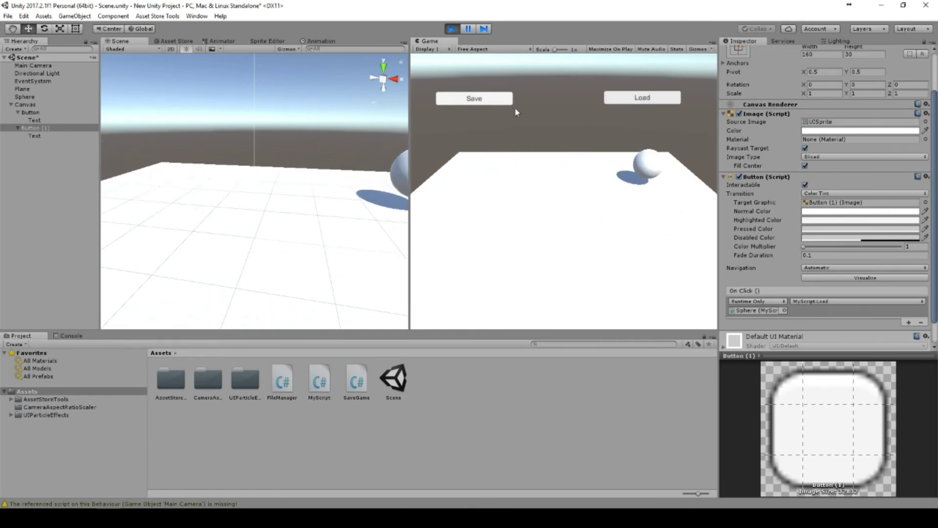
{"action": "left_click", "coordinate": [628, 101]}
{"action": "left_click", "coordinate": [637, 99]}
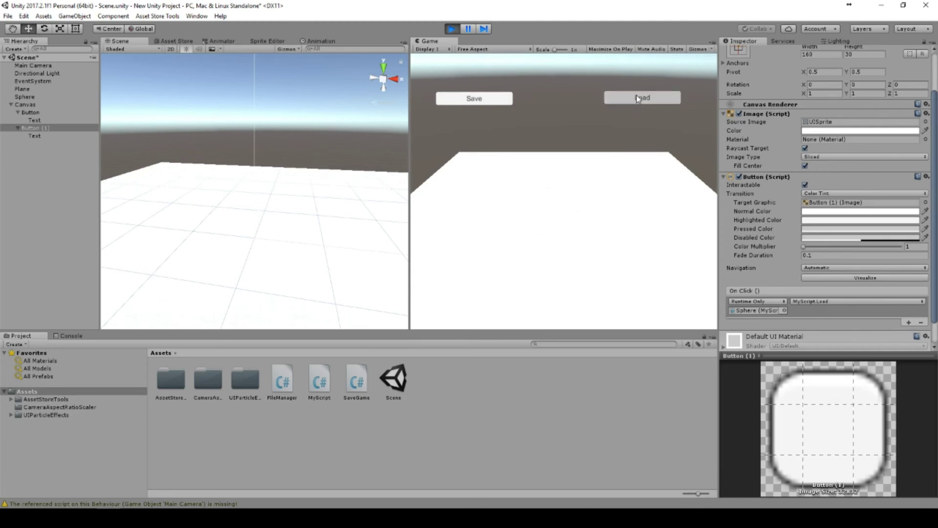
{"action": "left_click", "coordinate": [637, 99]}
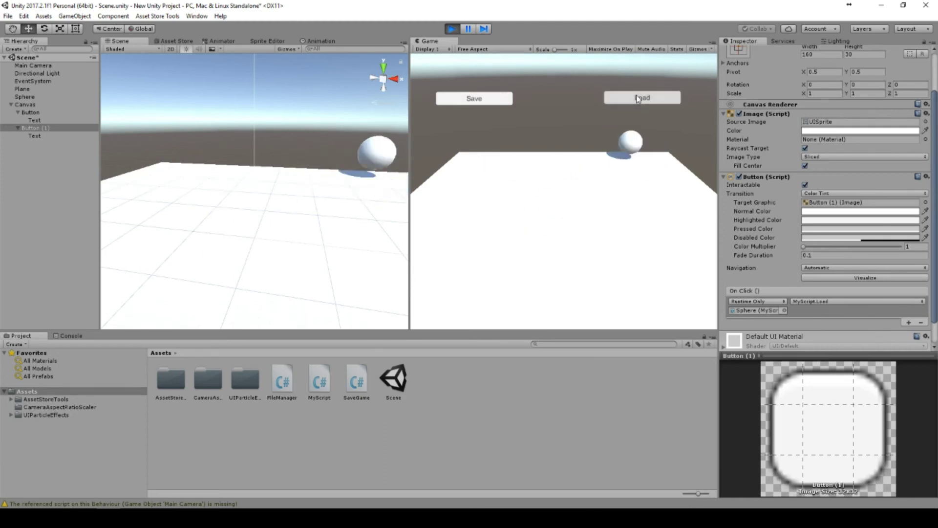
{"action": "left_click", "coordinate": [637, 99]}
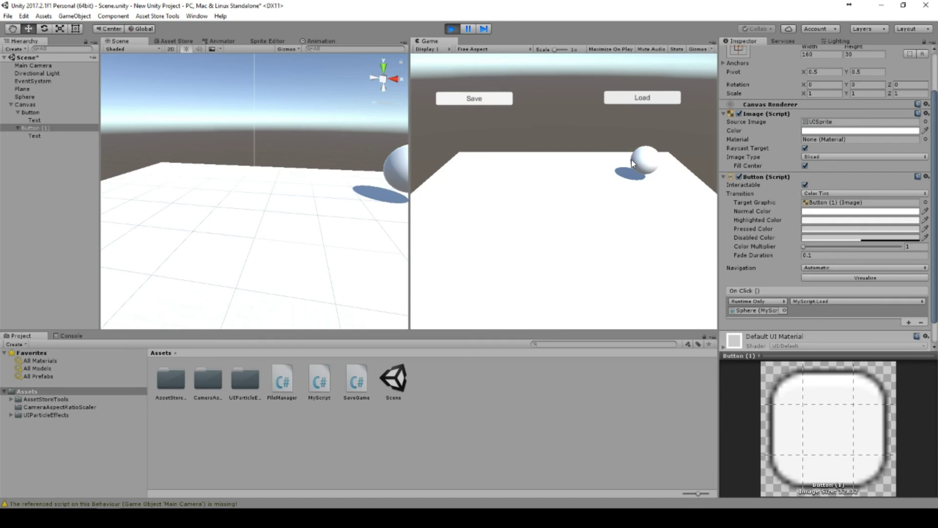
Step: Select the SaveGame script in the Project panel to preview its code in the Inspector
{"action": "left_click", "coordinate": [352, 382]}
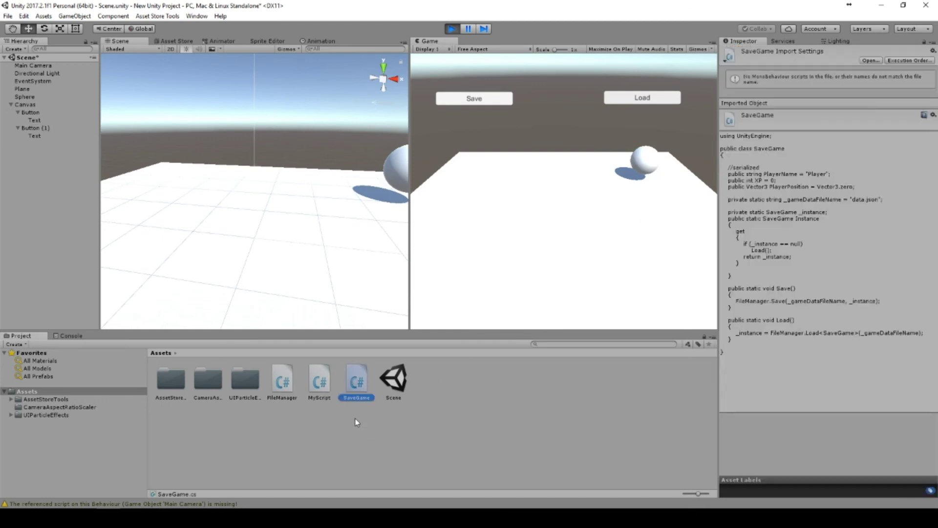